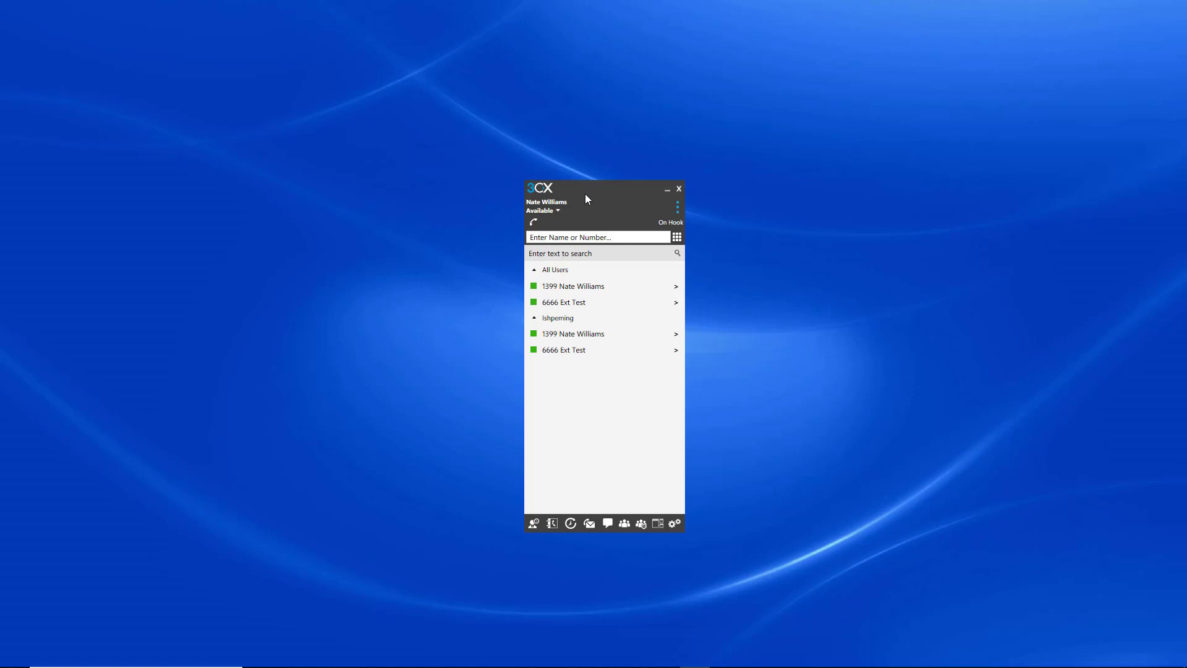
Step: Open the Available status profile, examine its no-answer timeout and call forwarding options, and close it without making changes
click(556, 212)
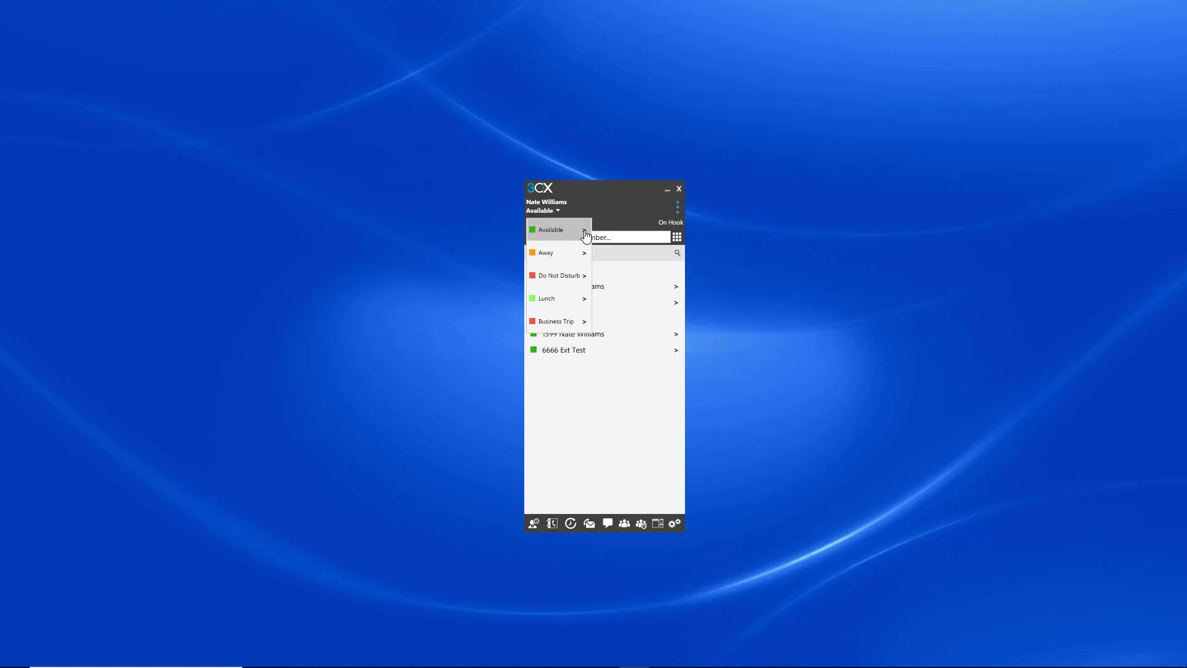
click(584, 232)
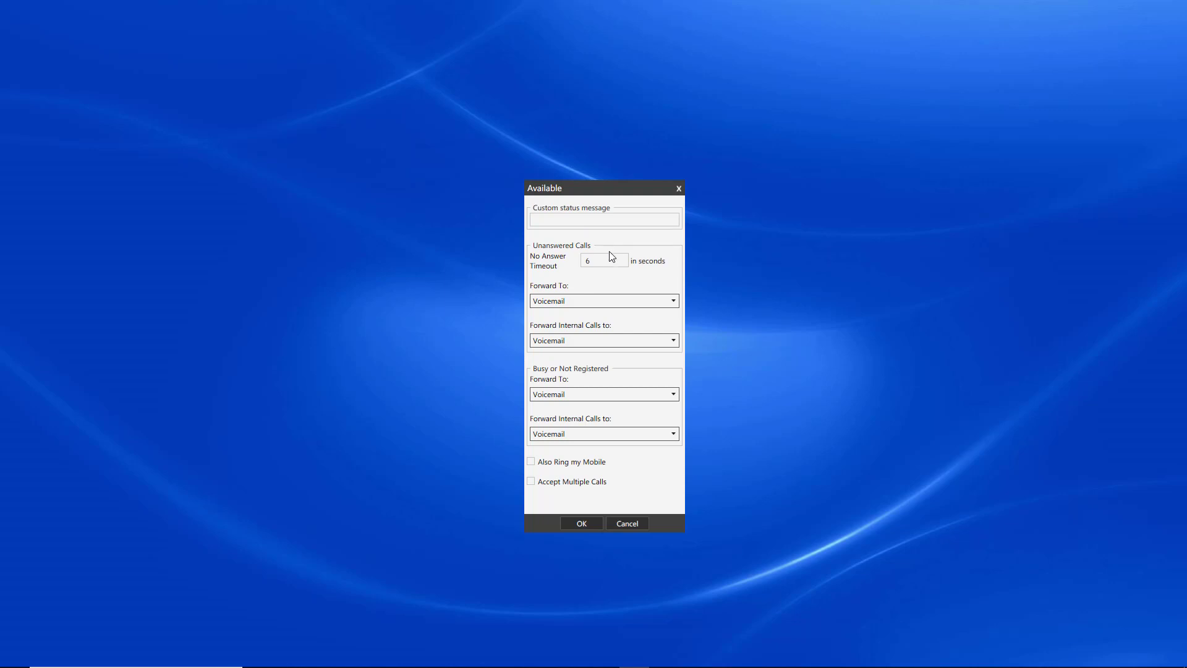
click(591, 263)
double_click(591, 262)
click(543, 486)
click(599, 523)
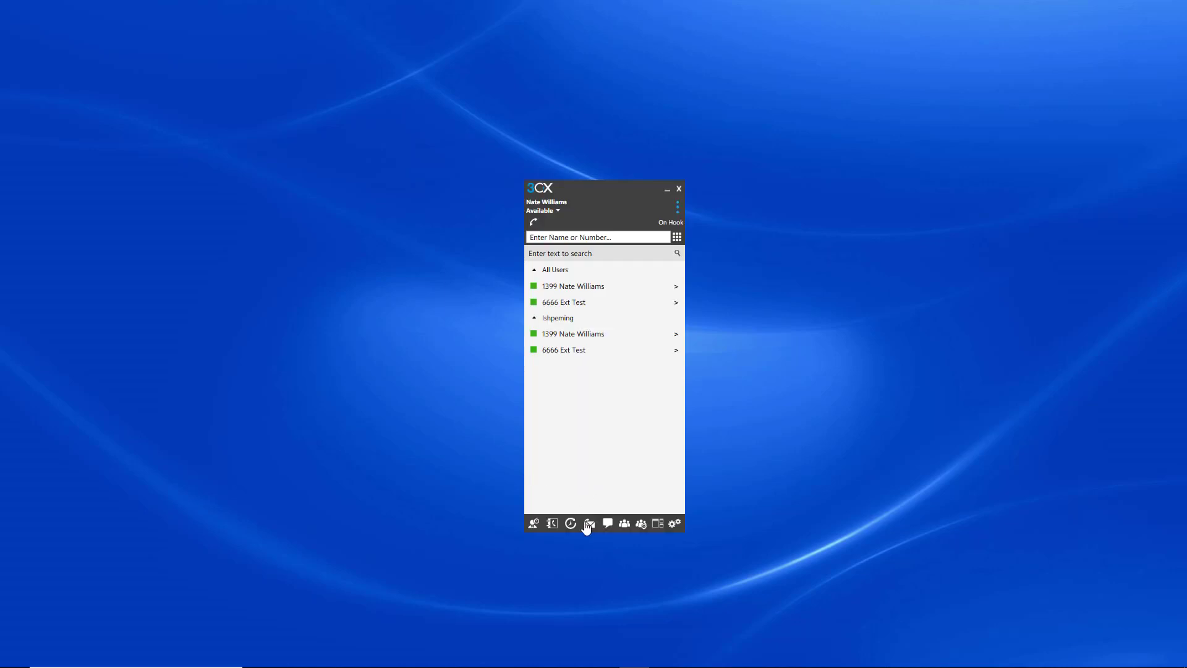
Step: Change the presence status to Away
click(556, 210)
click(554, 252)
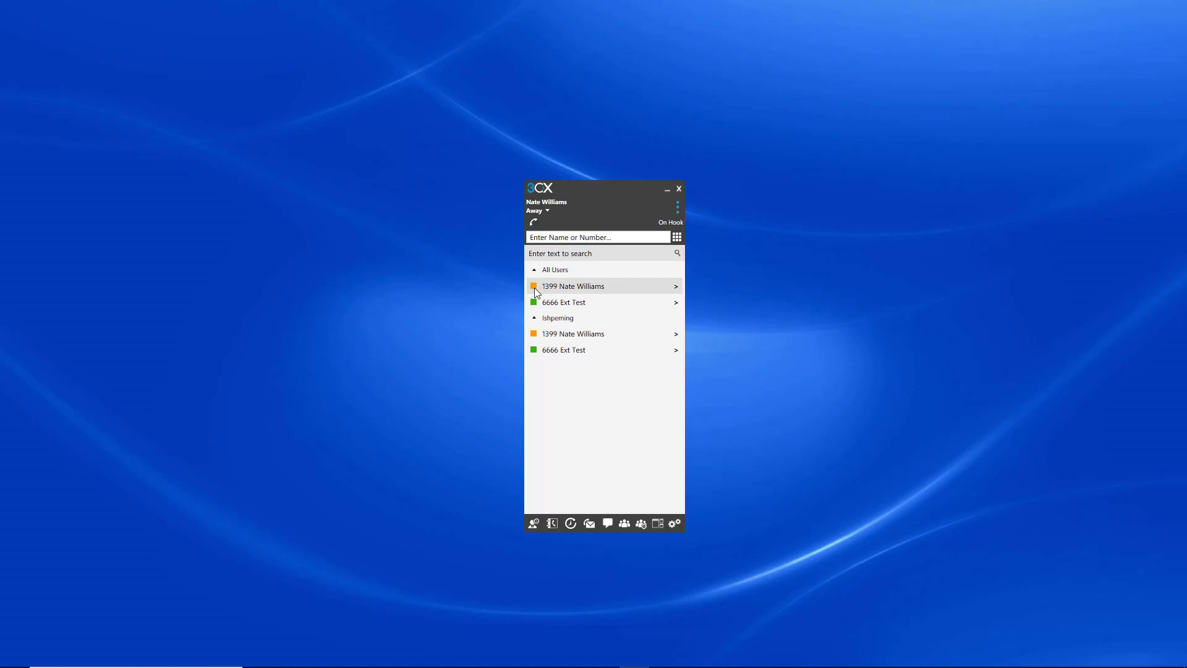
mouse_move(579, 285)
Step: Open the Away status profile, examine its internal and external call forwarding settings, and close it without making changes
click(548, 210)
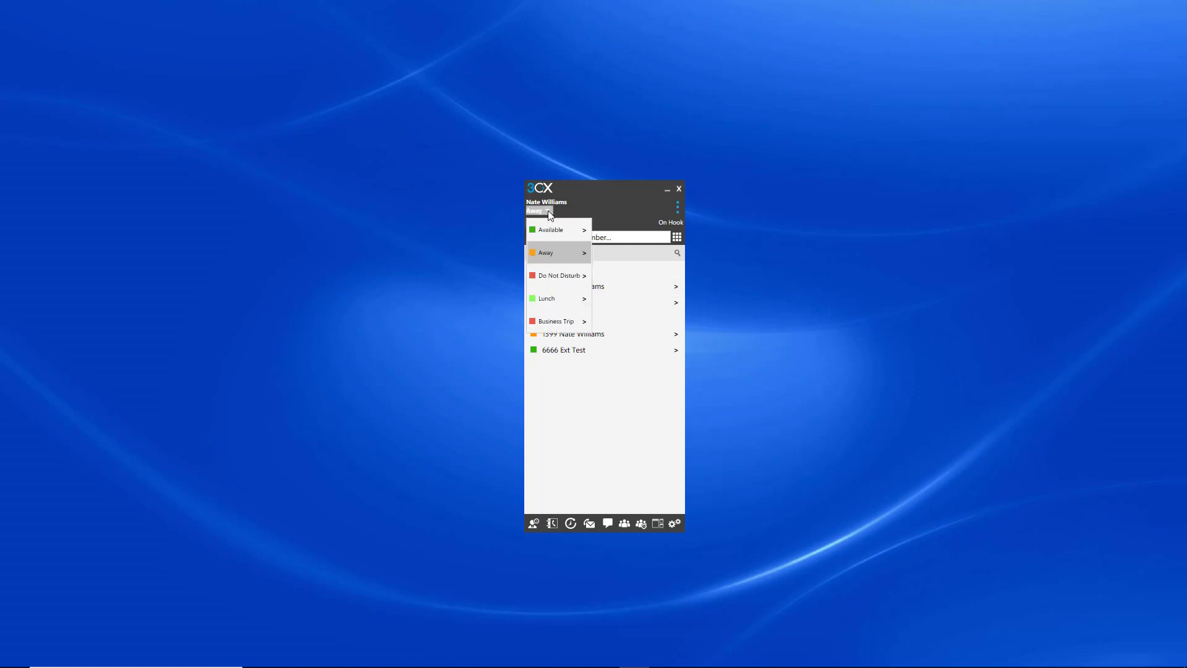
click(584, 257)
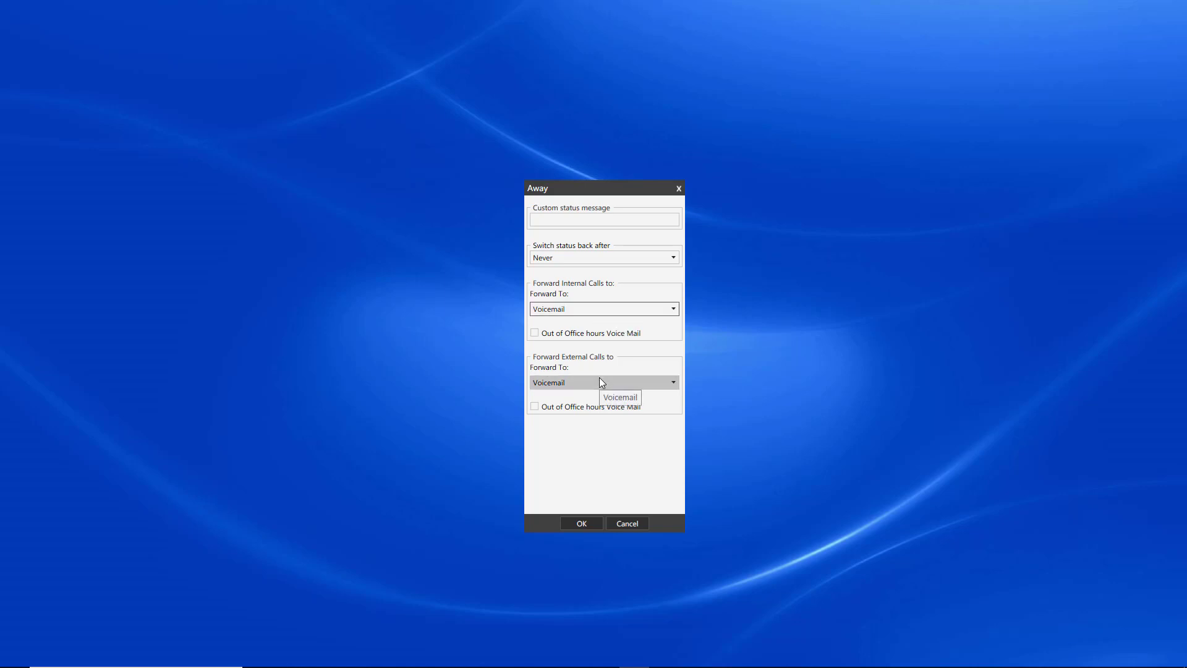
click(628, 523)
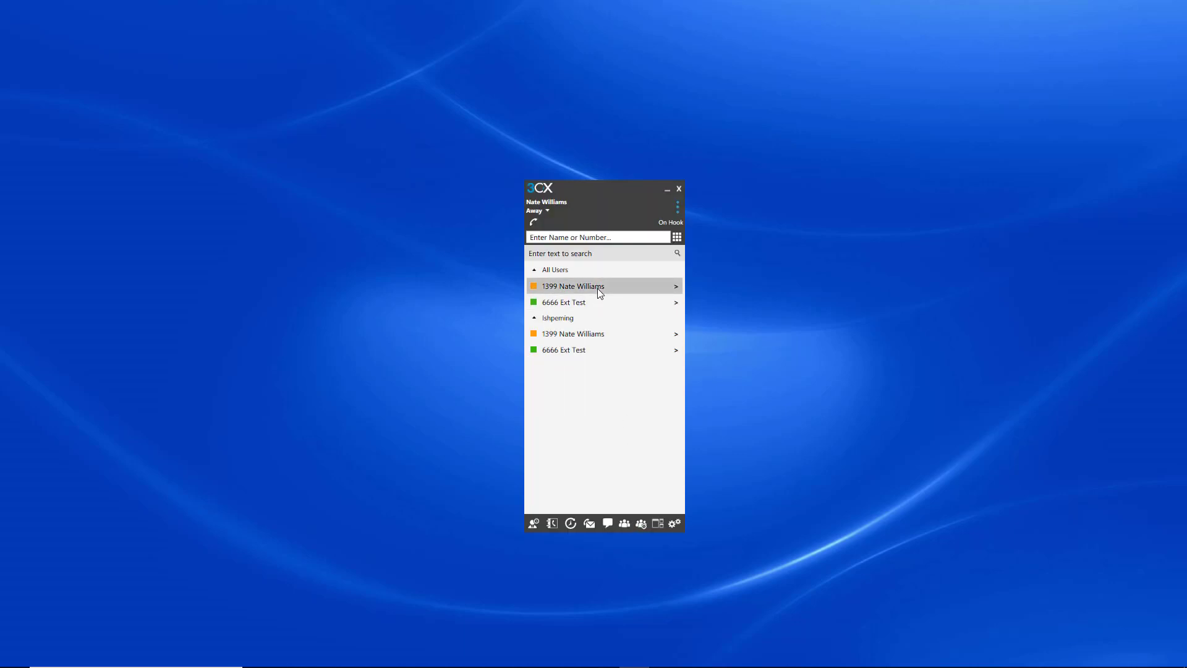
Step: View the contact details of the signed-in user's own extension under All Users and Ishpeming, returning to the user list each time
click(676, 286)
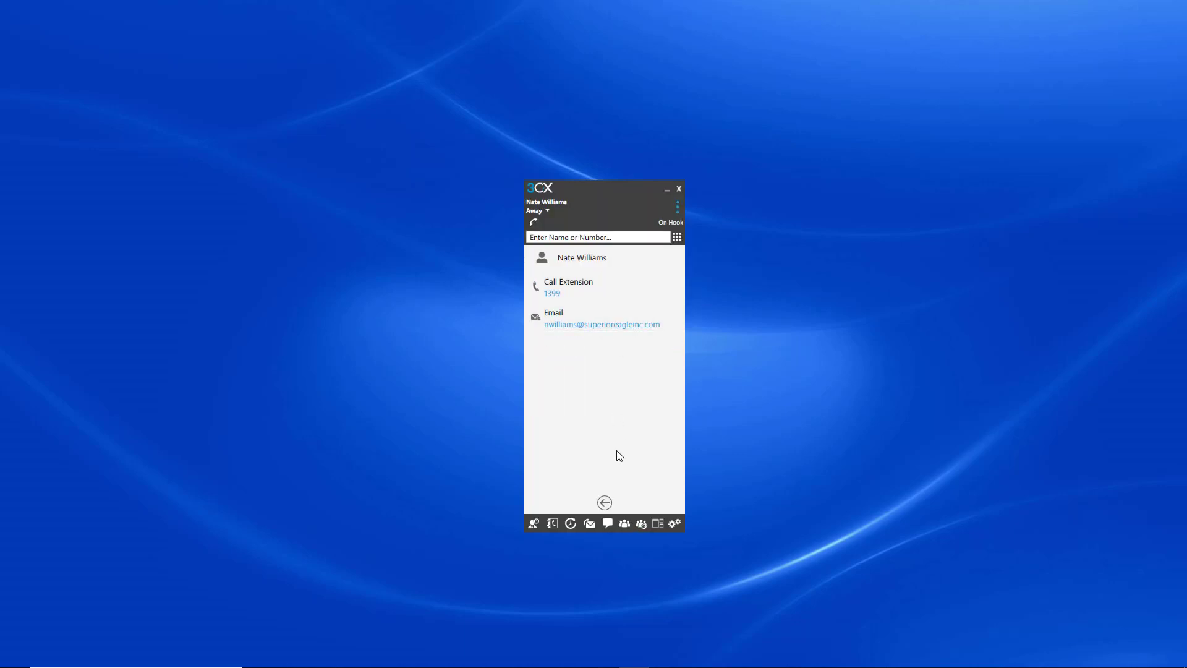
click(604, 502)
click(677, 288)
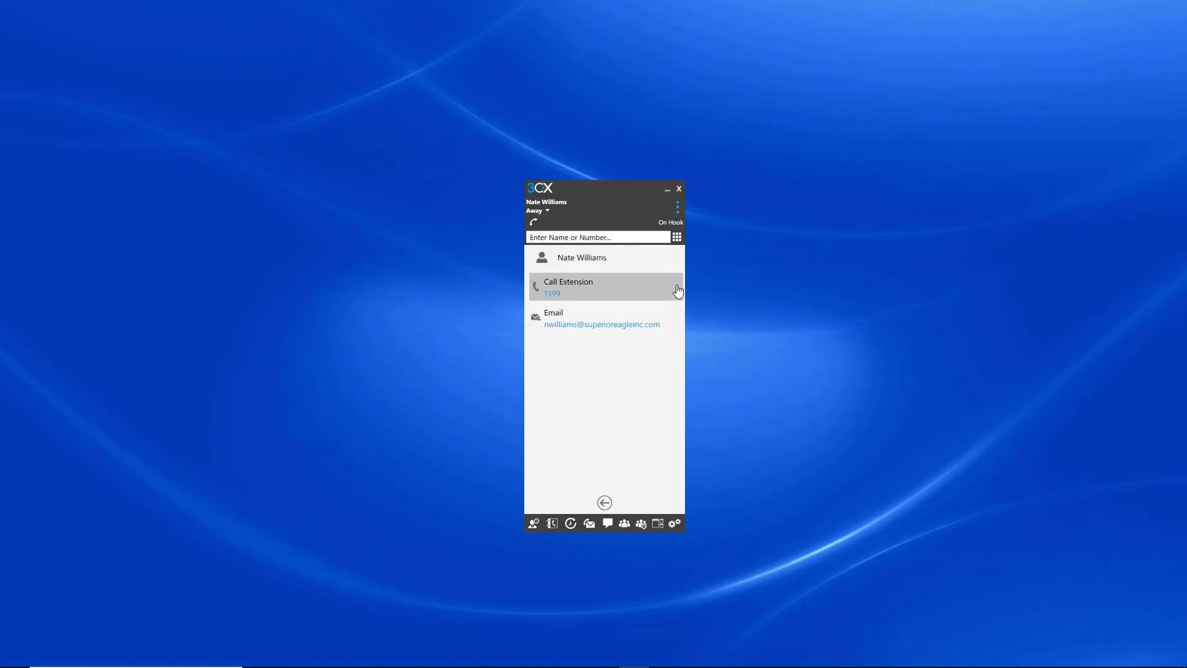
click(605, 502)
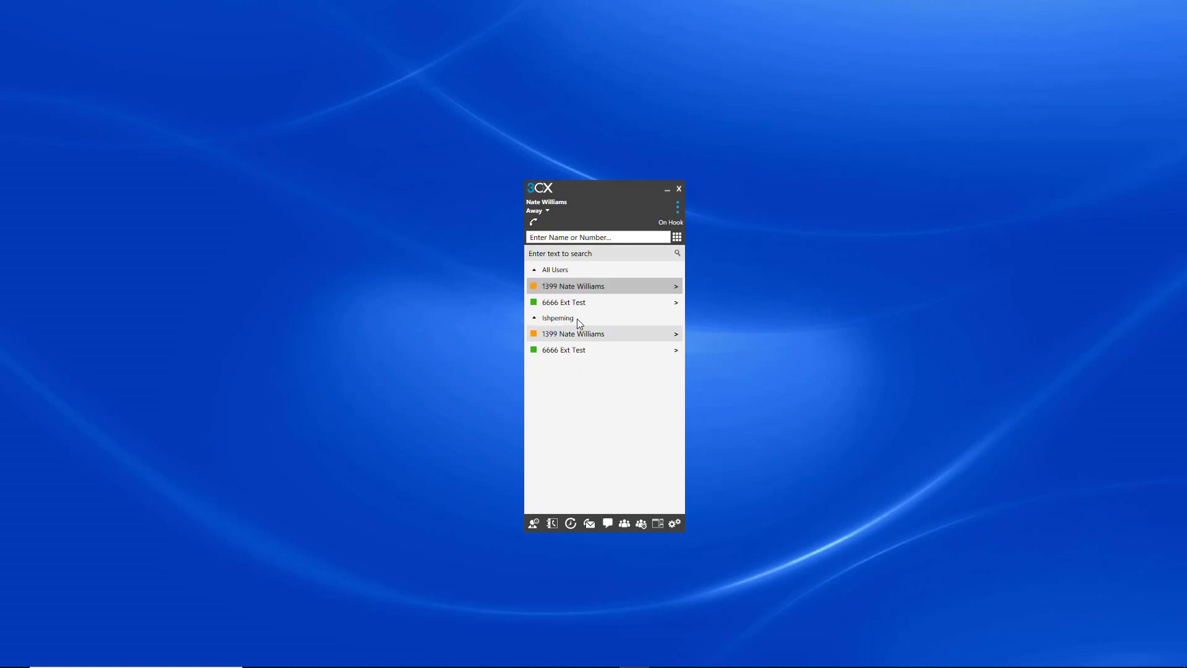
click(676, 335)
click(604, 502)
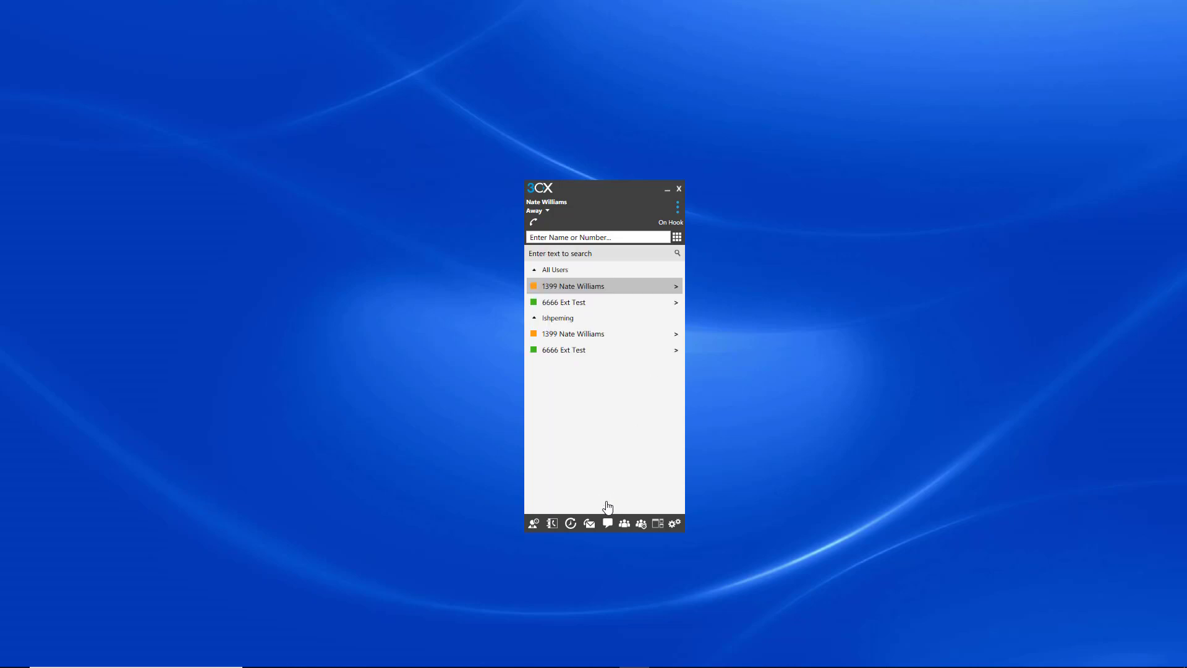
Step: Try forwarding both internal and external calls to My Mobile in the Away status profile, and discard the changes
click(550, 210)
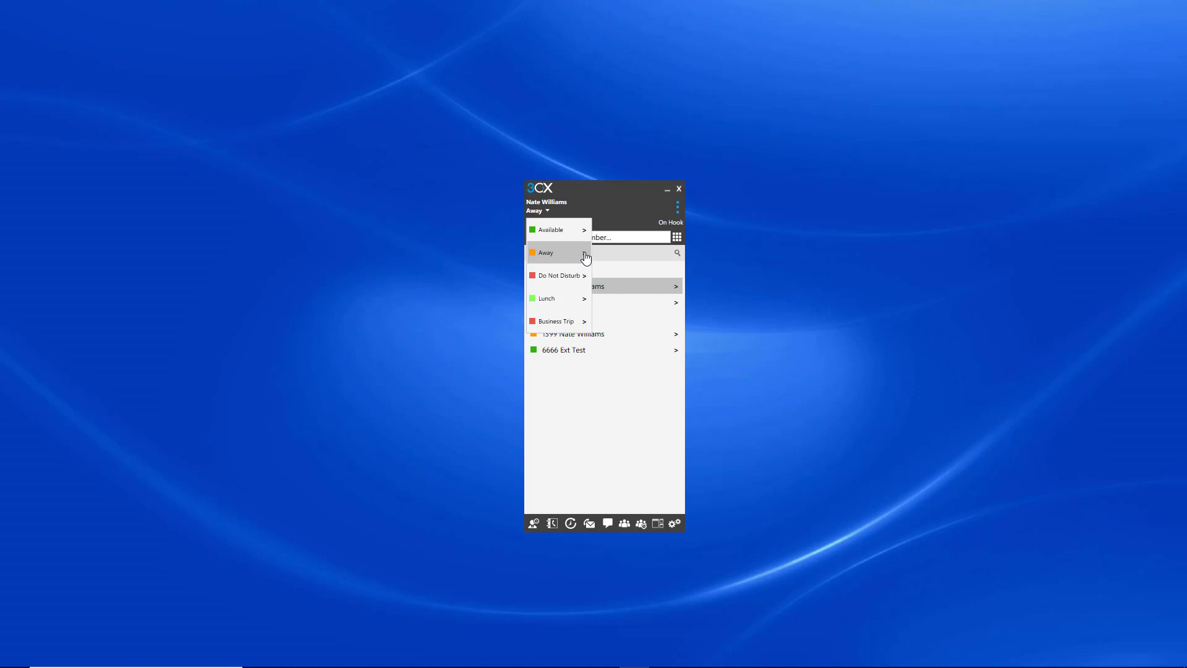
click(583, 256)
click(672, 307)
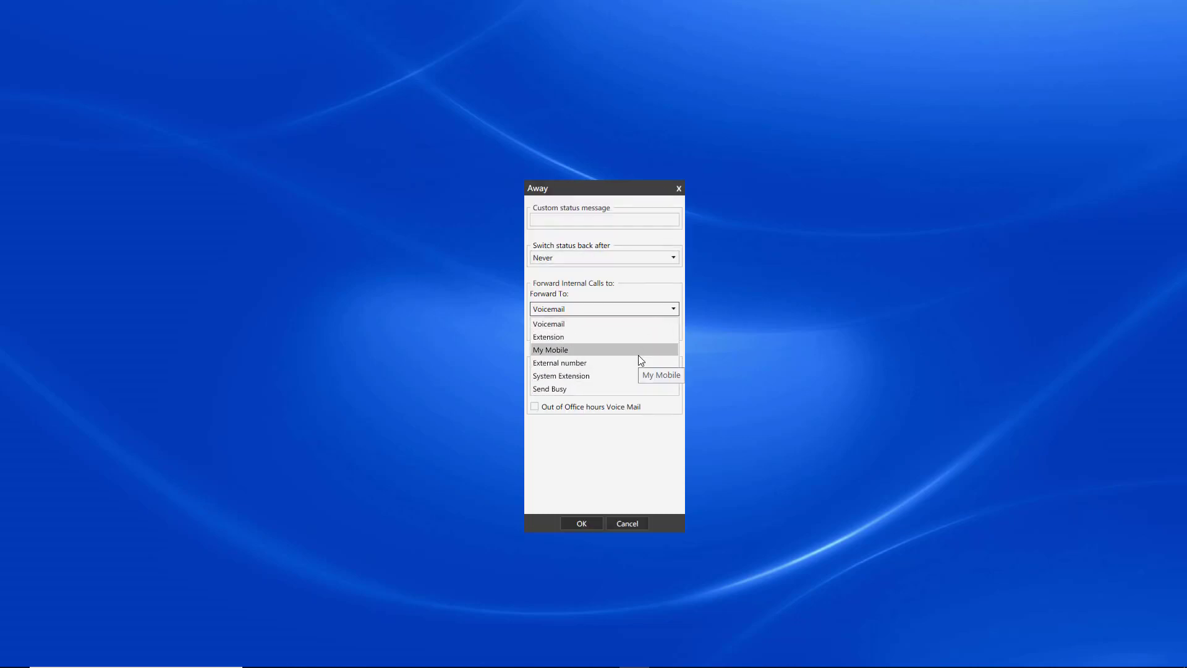
click(636, 355)
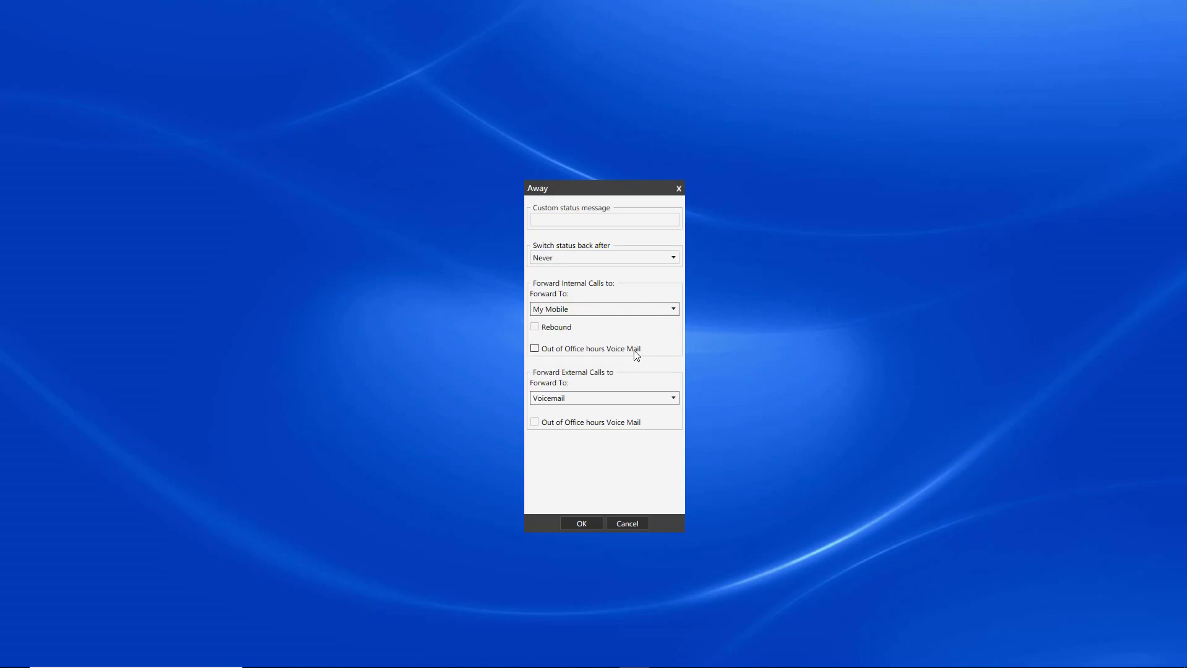
click(642, 401)
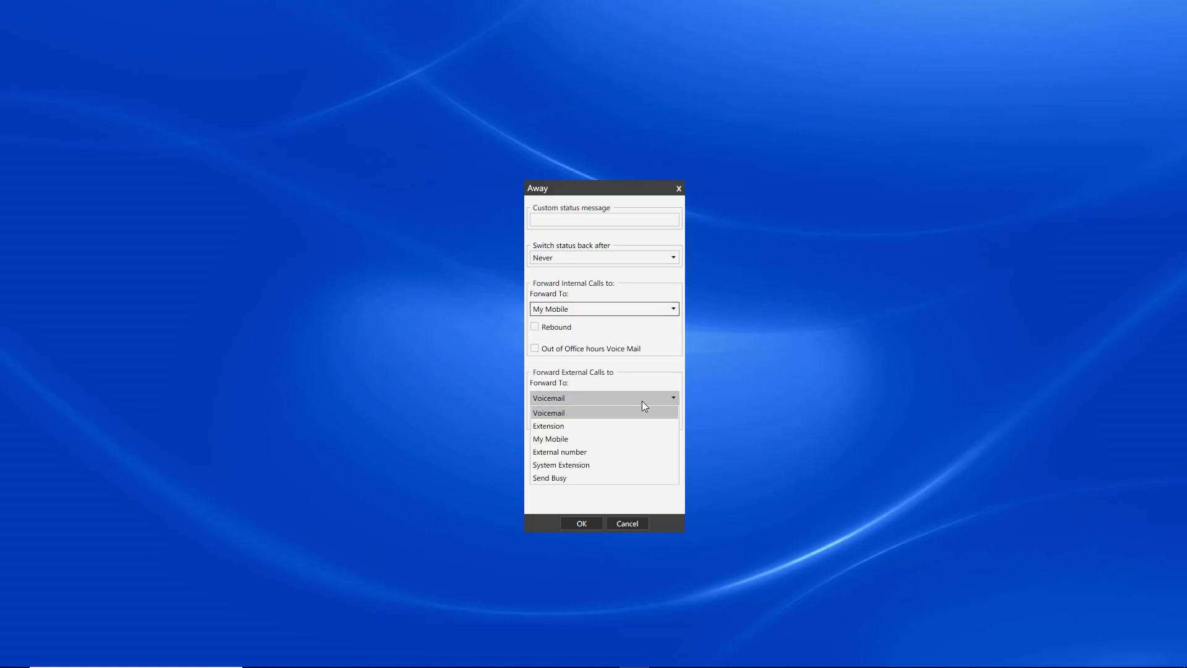
click(634, 438)
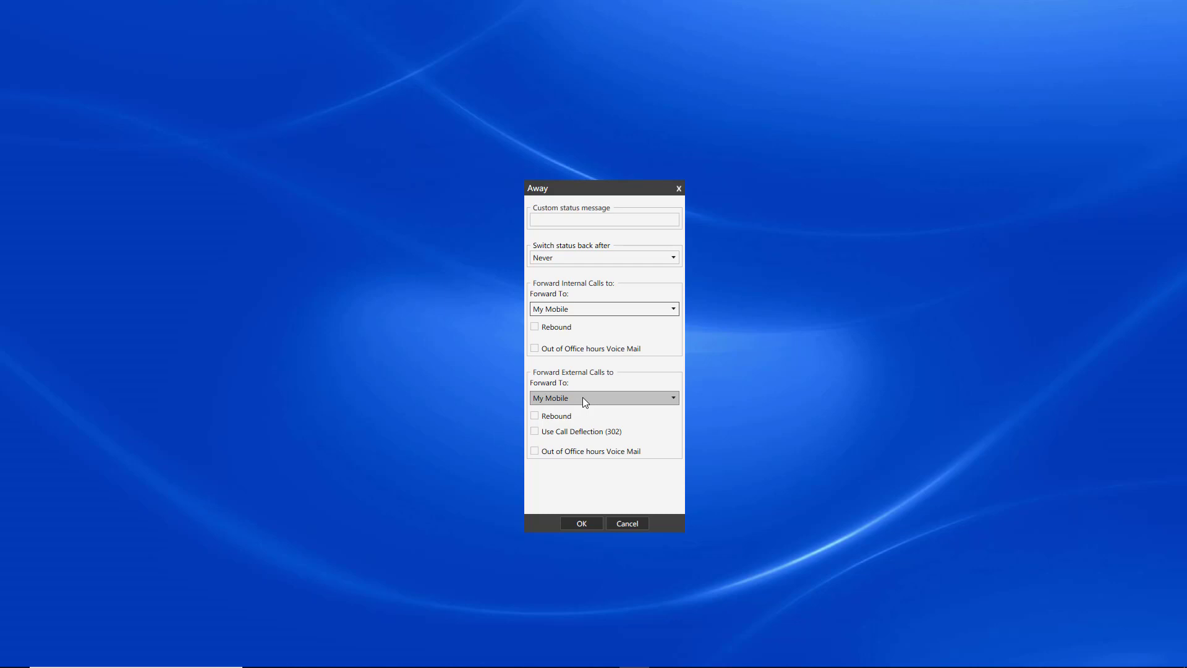
click(627, 523)
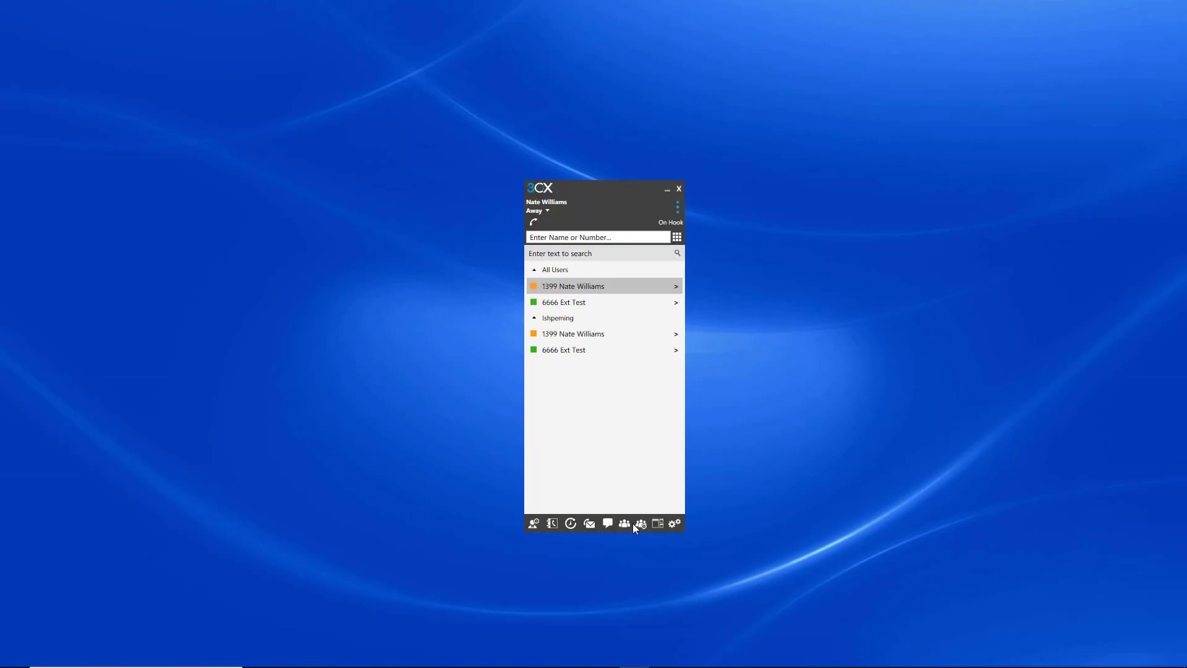
Step: Try to enable Also Ring my Mobile in the Lunch status profile, turn the option back off and save the profile
click(547, 211)
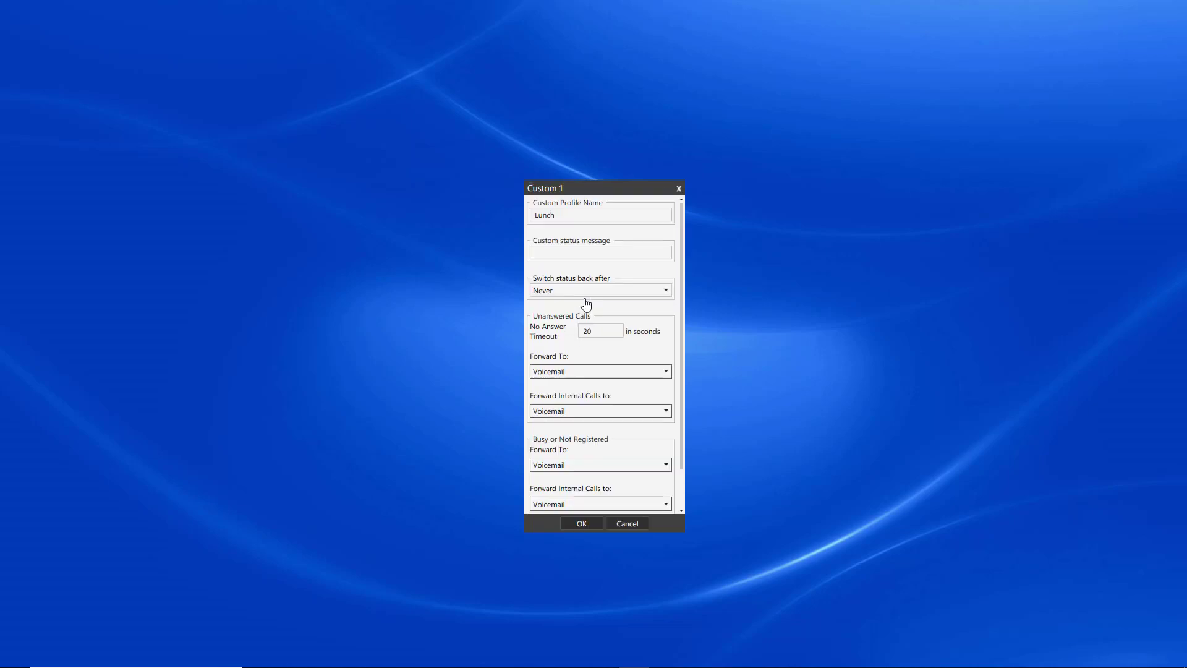
scroll(683, 298, down, 2)
scroll(682, 297, down, 1)
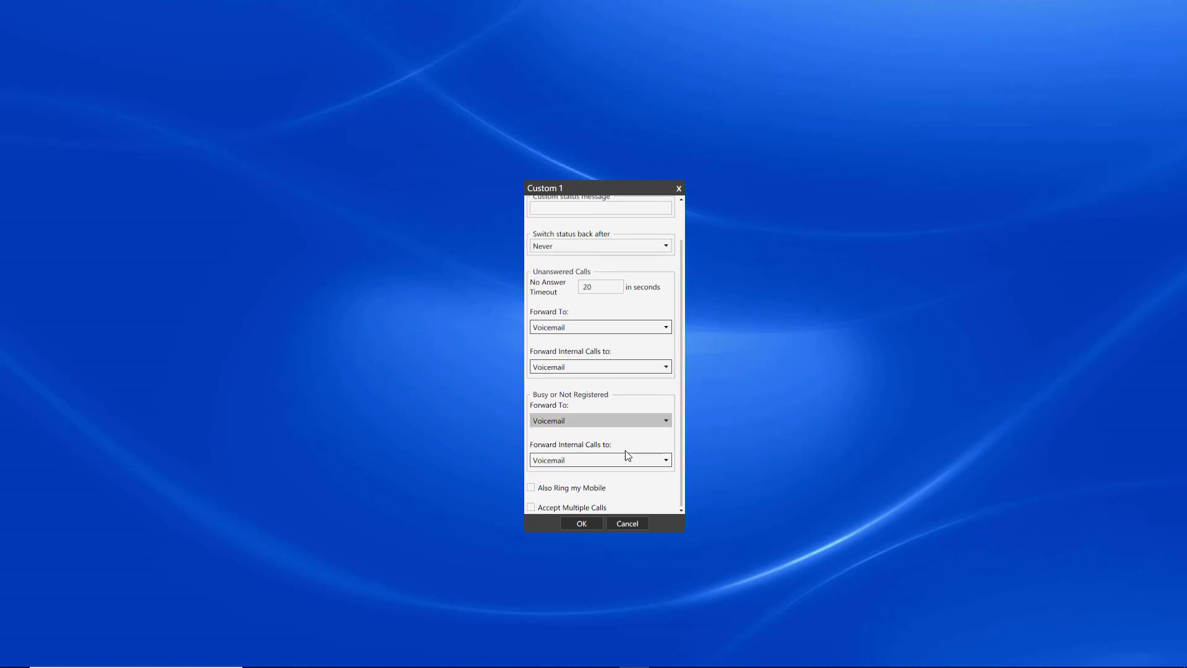
click(532, 487)
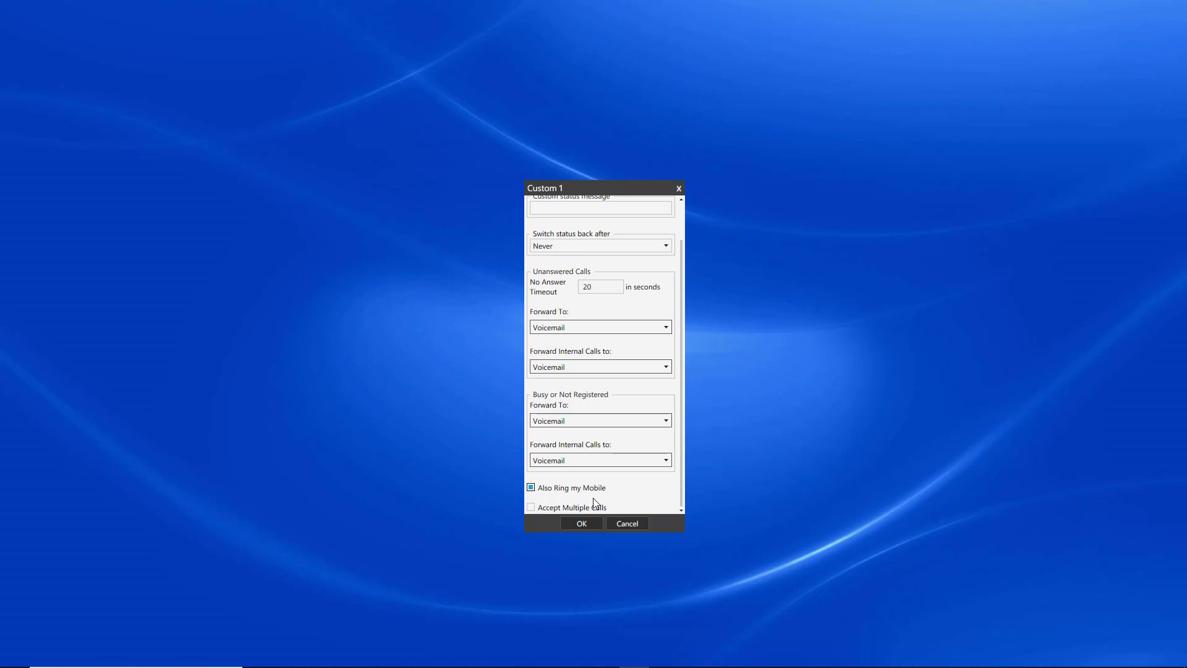
click(582, 523)
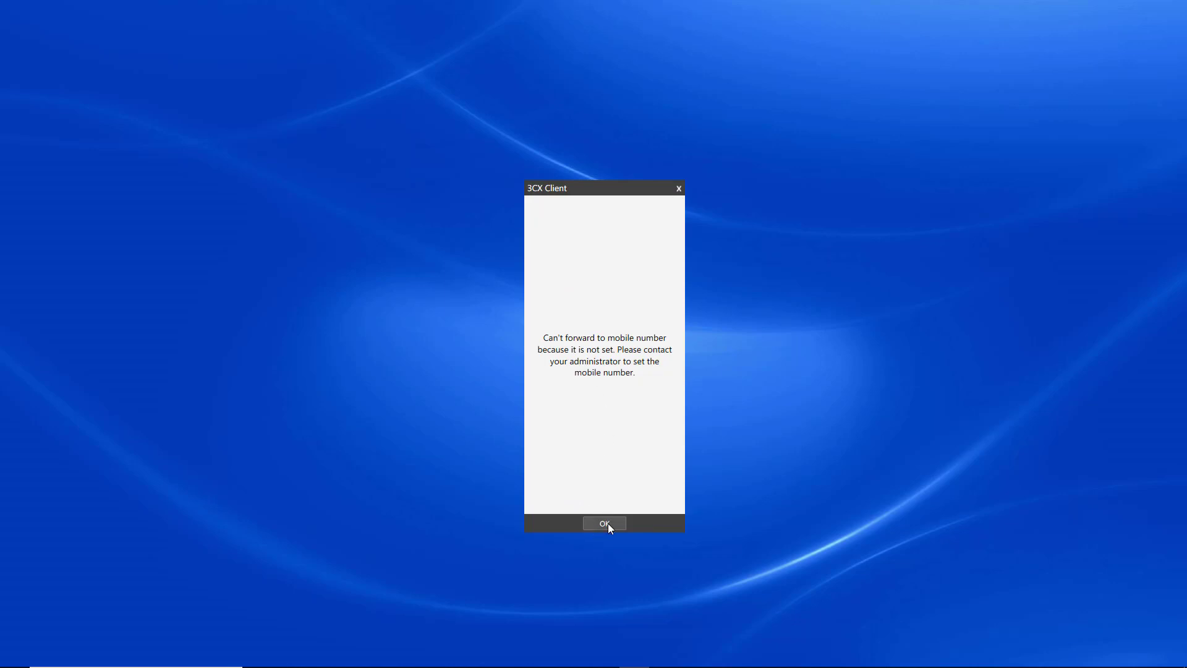
click(607, 523)
click(573, 488)
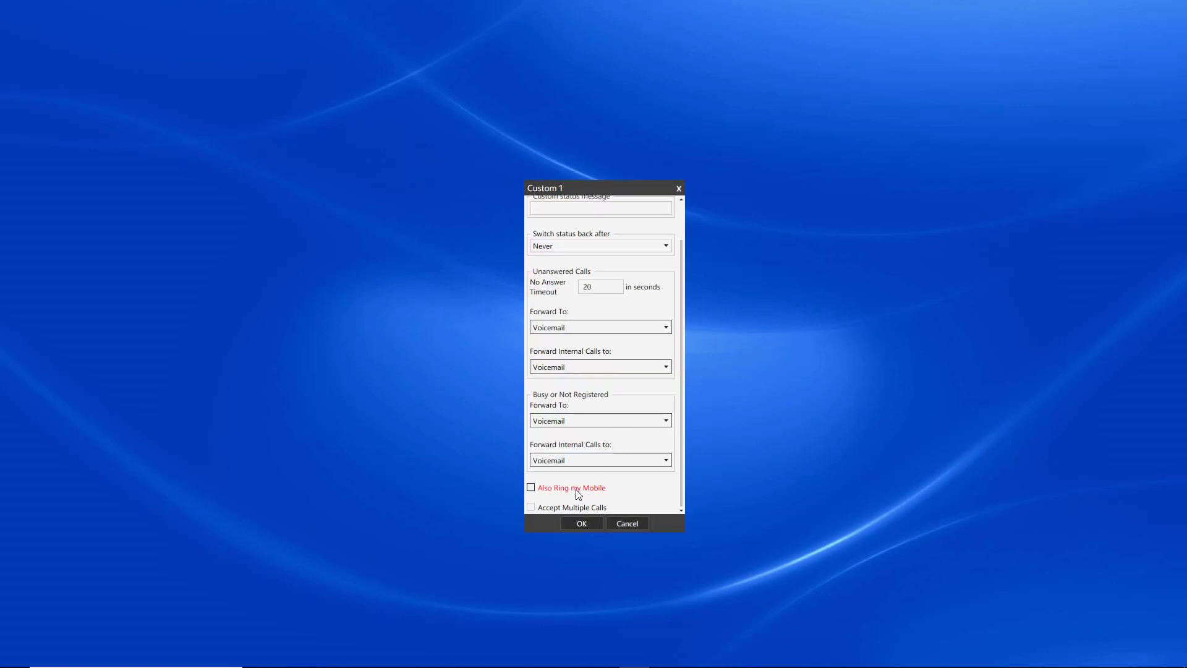
click(588, 525)
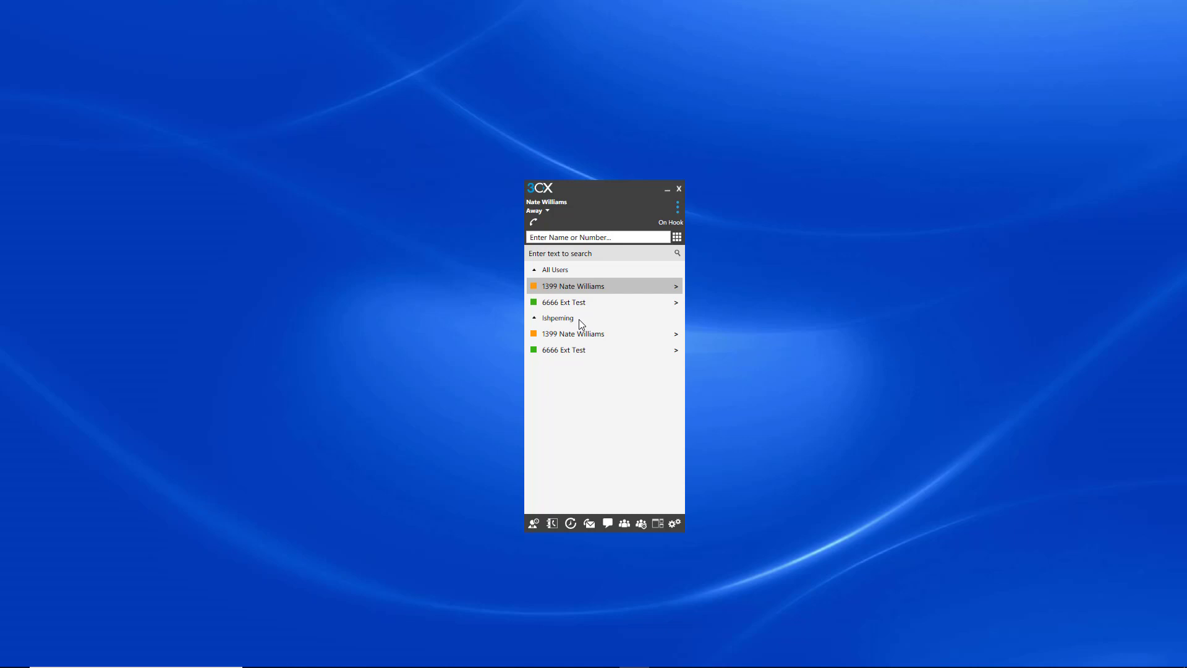
Step: Change the presence status to Lunch
click(546, 211)
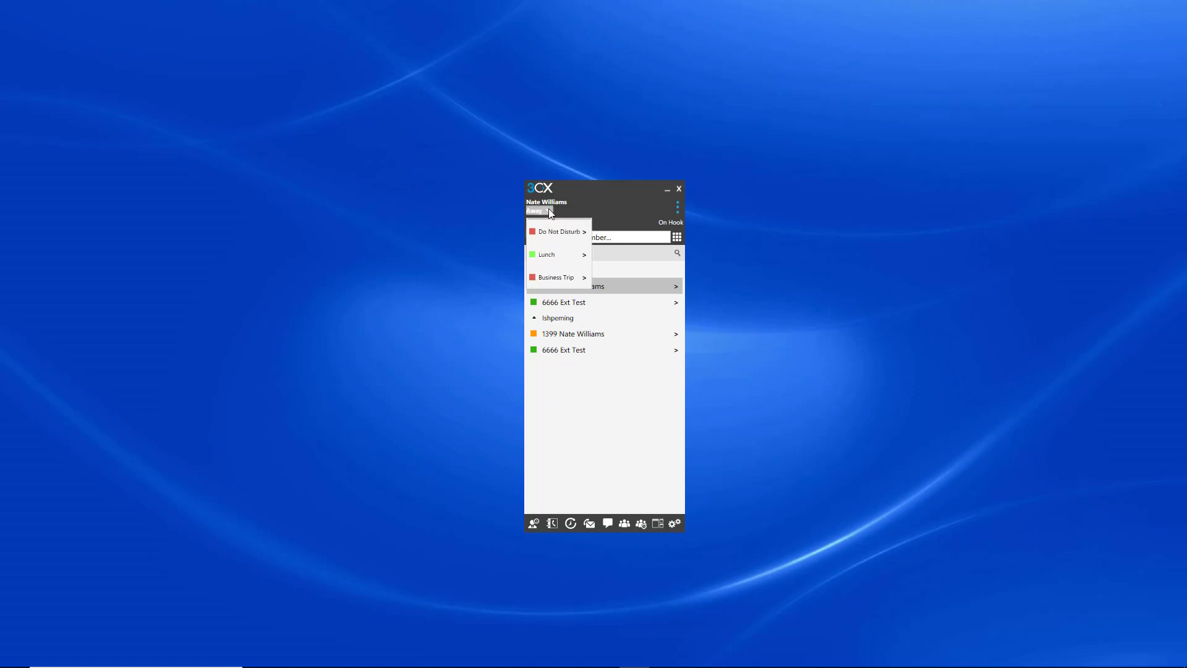
click(575, 300)
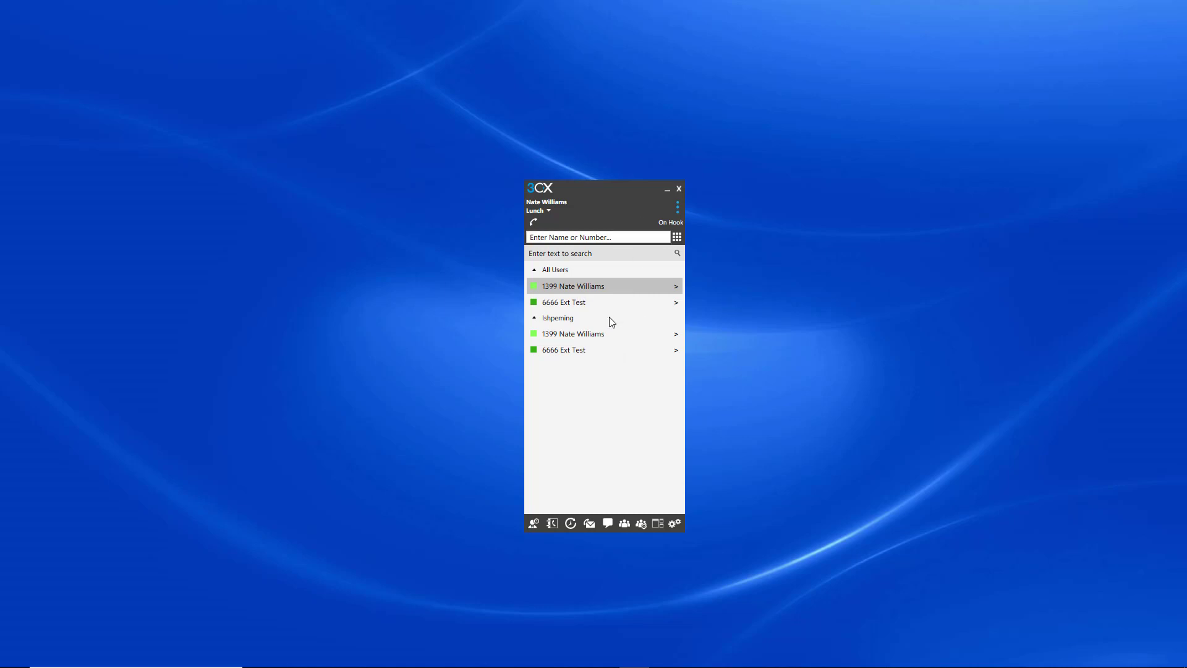
click(550, 210)
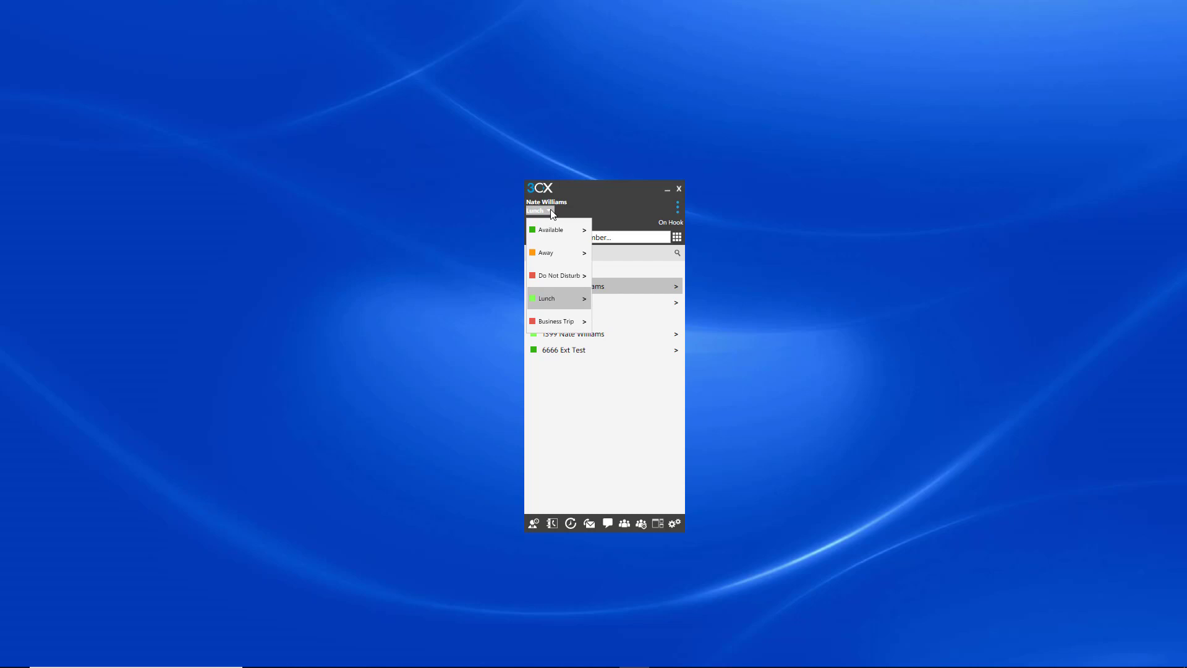
click(568, 209)
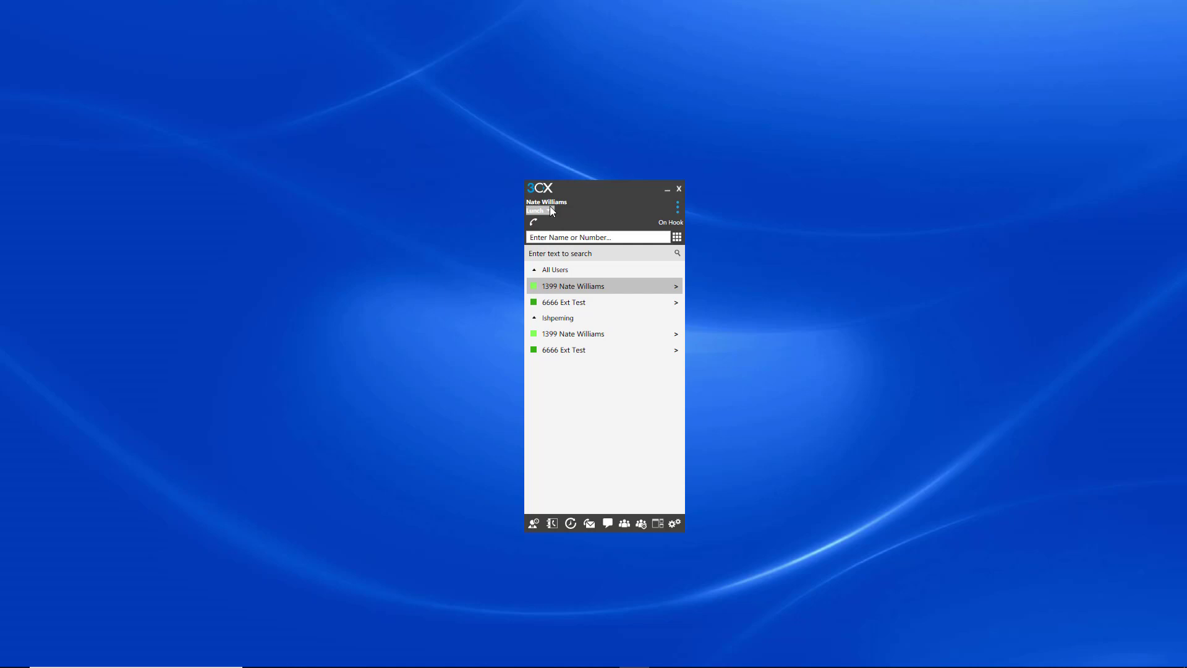
Step: Review the Available status profile without changing it, and set the presence status to Available
click(550, 211)
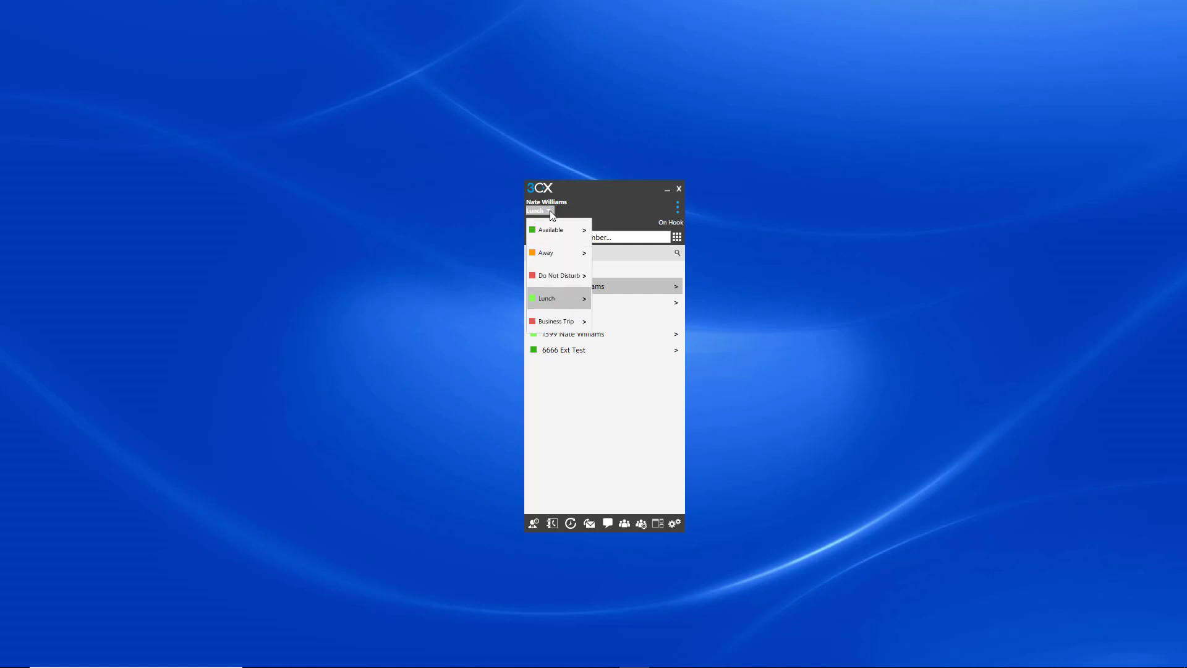
click(583, 230)
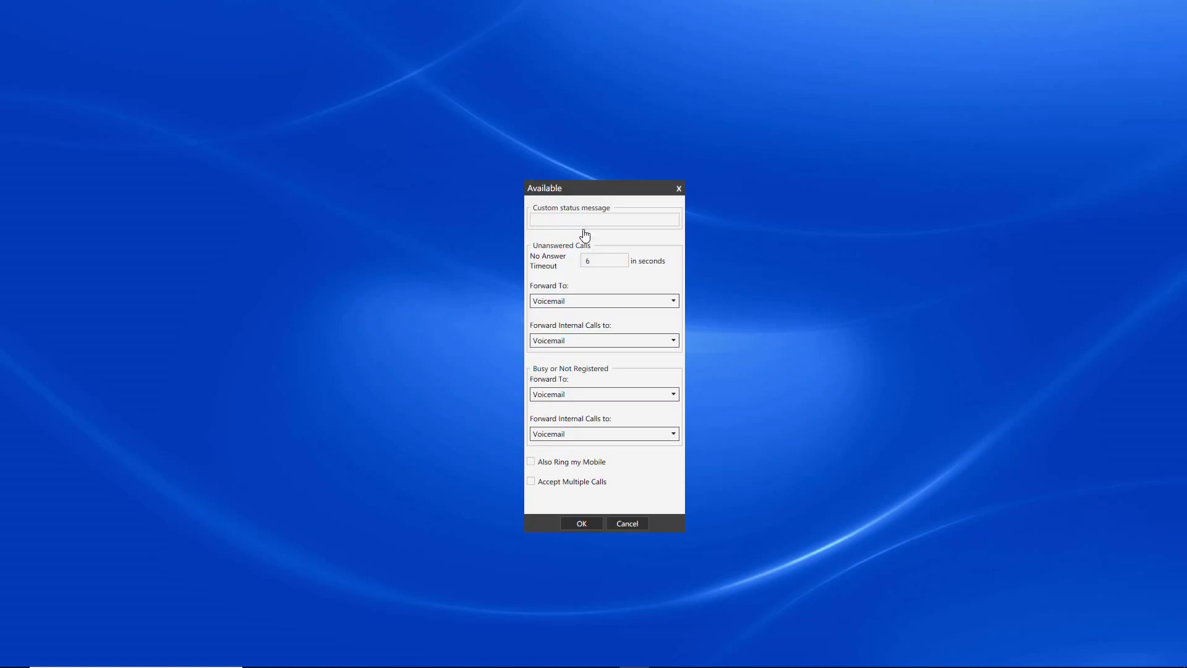
click(643, 523)
click(546, 213)
click(542, 229)
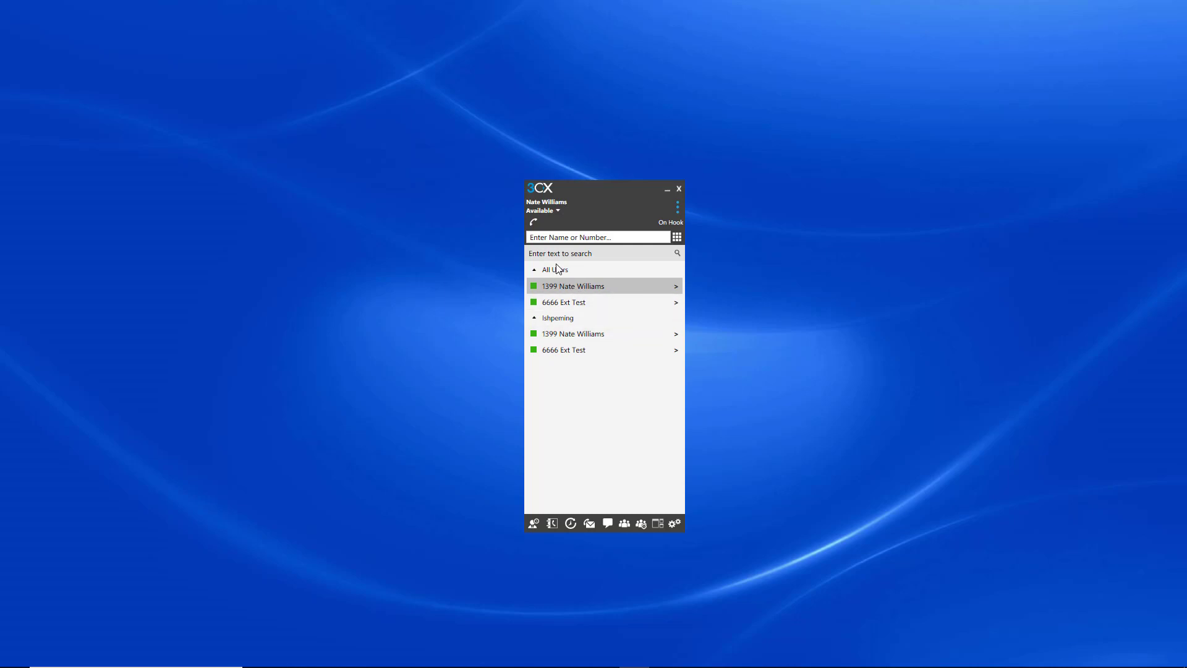
Step: View the contact options for Ext Test under All Users, and return to the user list
click(677, 303)
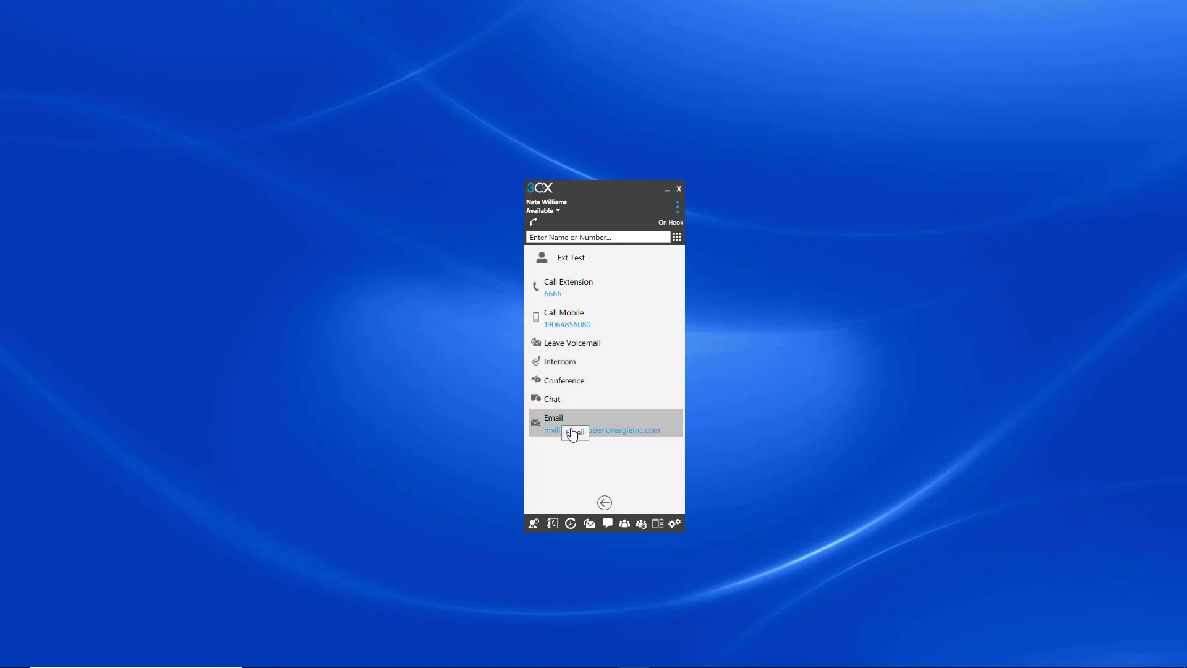
click(604, 503)
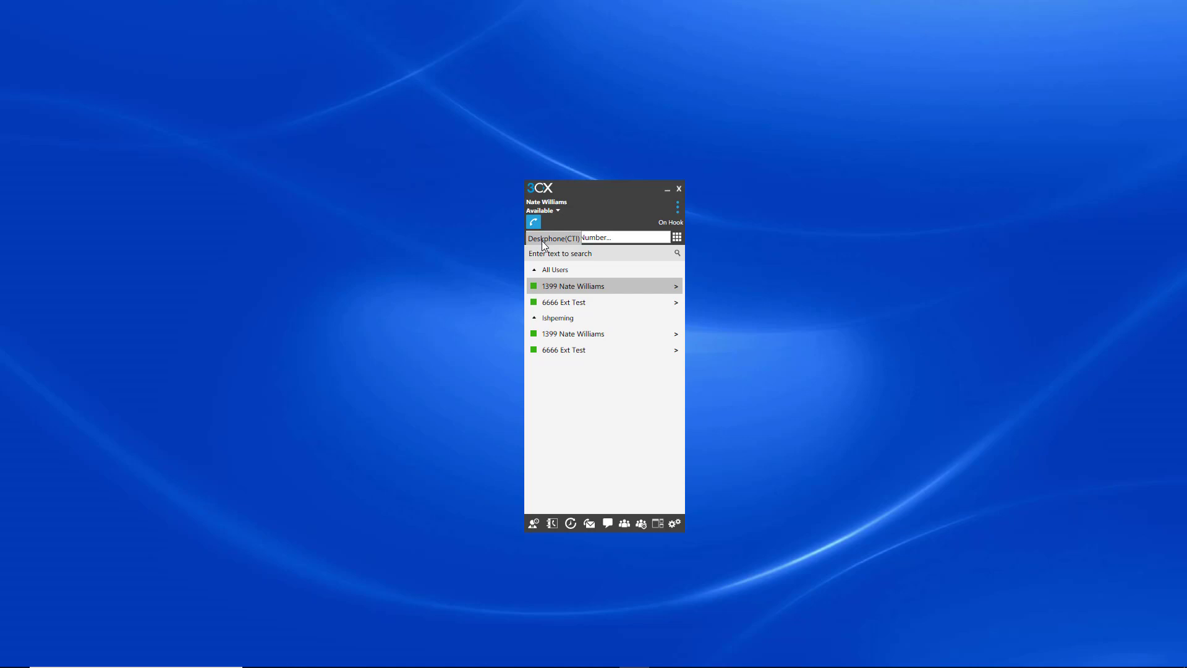
Step: Switch the phone mode to Deskphone (CTI)
click(542, 242)
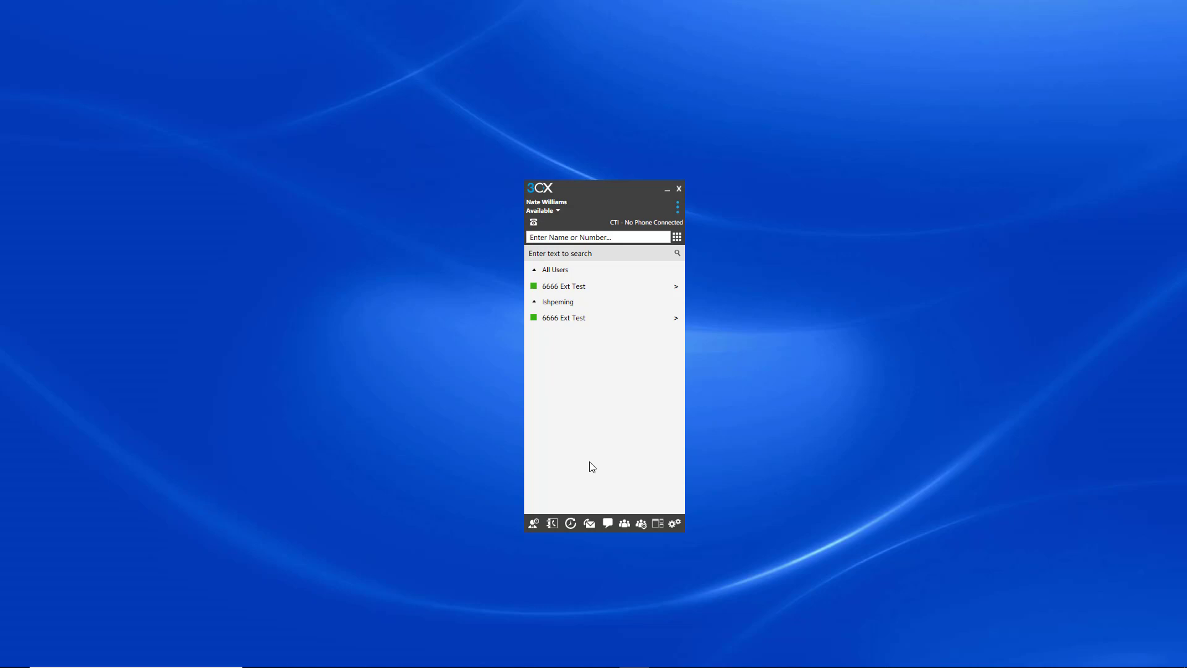
Step: Display the dial pad with its contact directory, and return to the user presence list
click(677, 237)
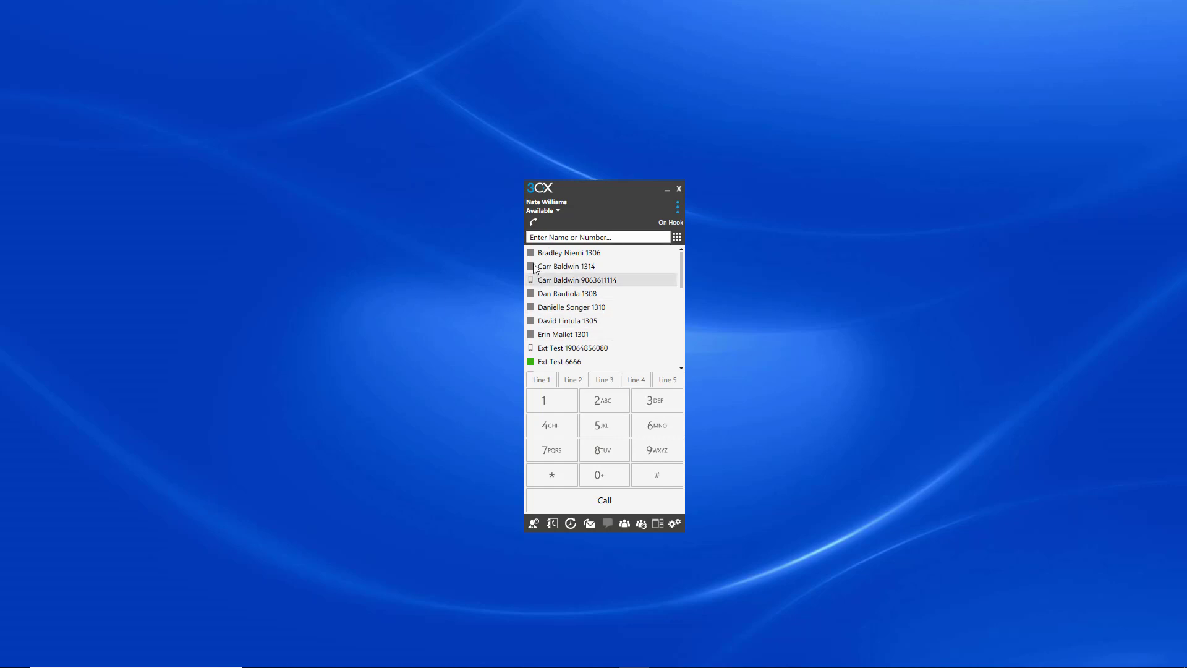
click(534, 523)
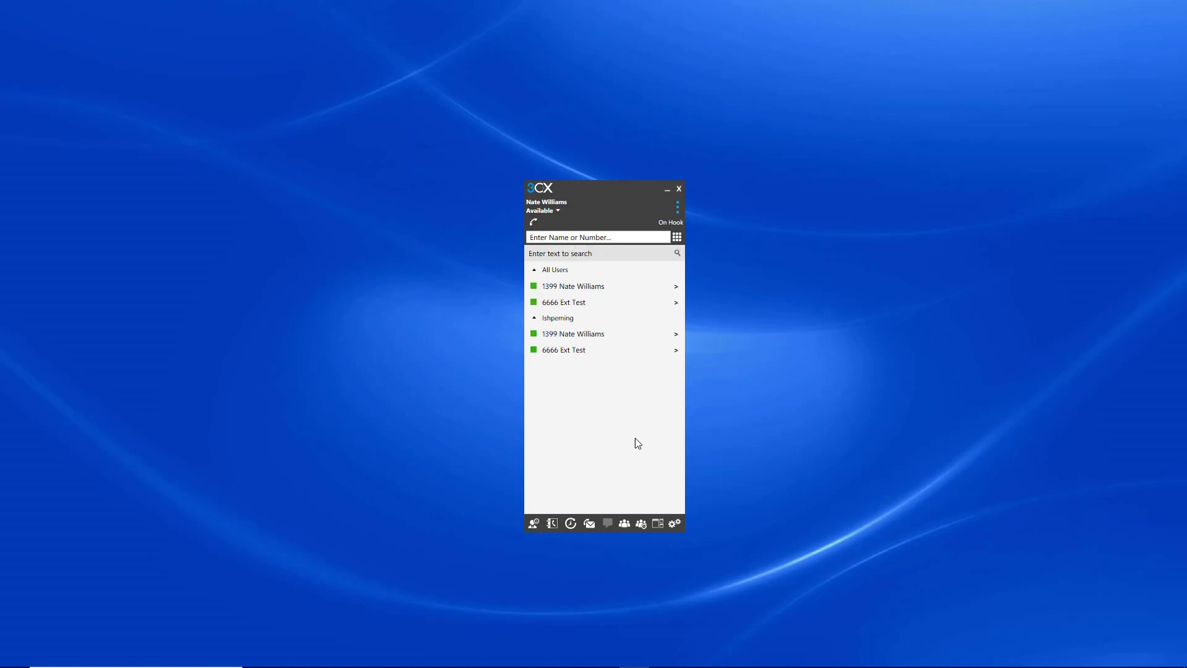
Step: View the contacts page, and open the call history
click(551, 523)
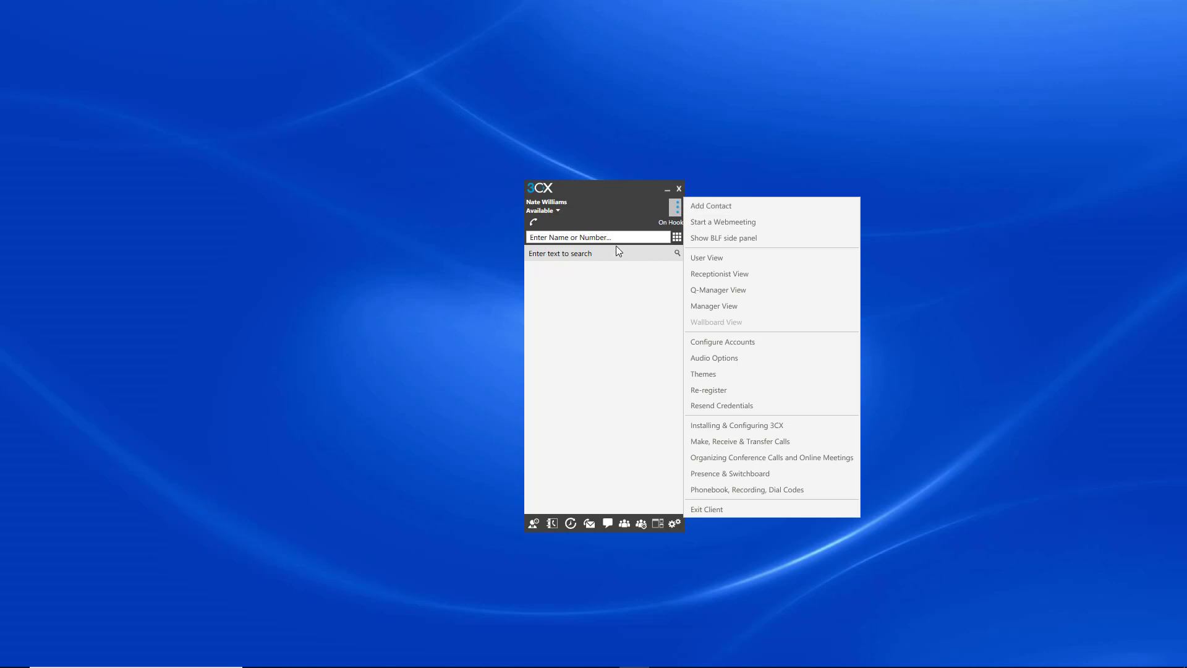
click(573, 481)
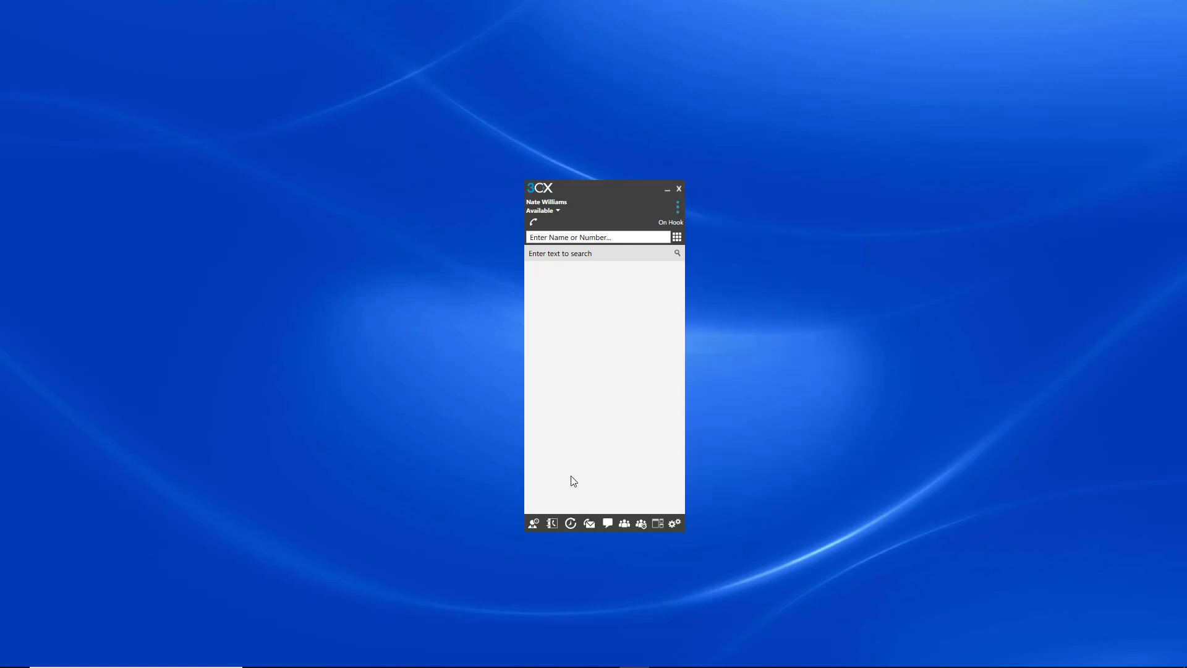
click(572, 523)
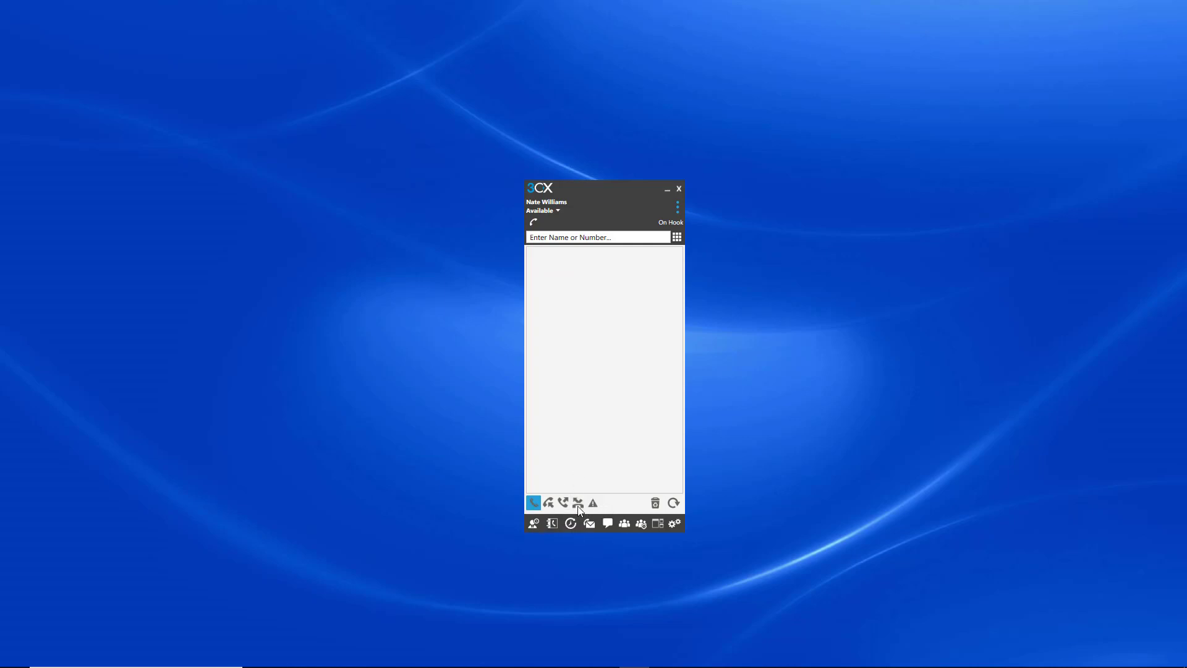
Step: Place a call to 9999 on Line 1, and end the call once it is connected
click(631, 238)
text(9)
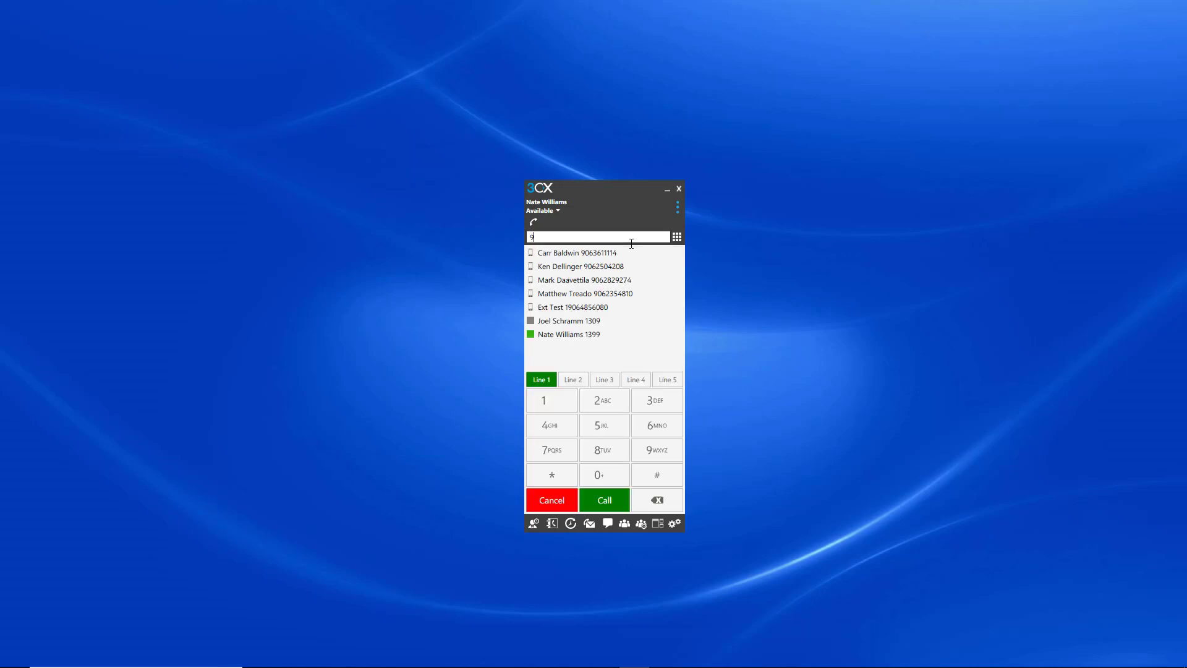
text(9999)
key(BackSpace)
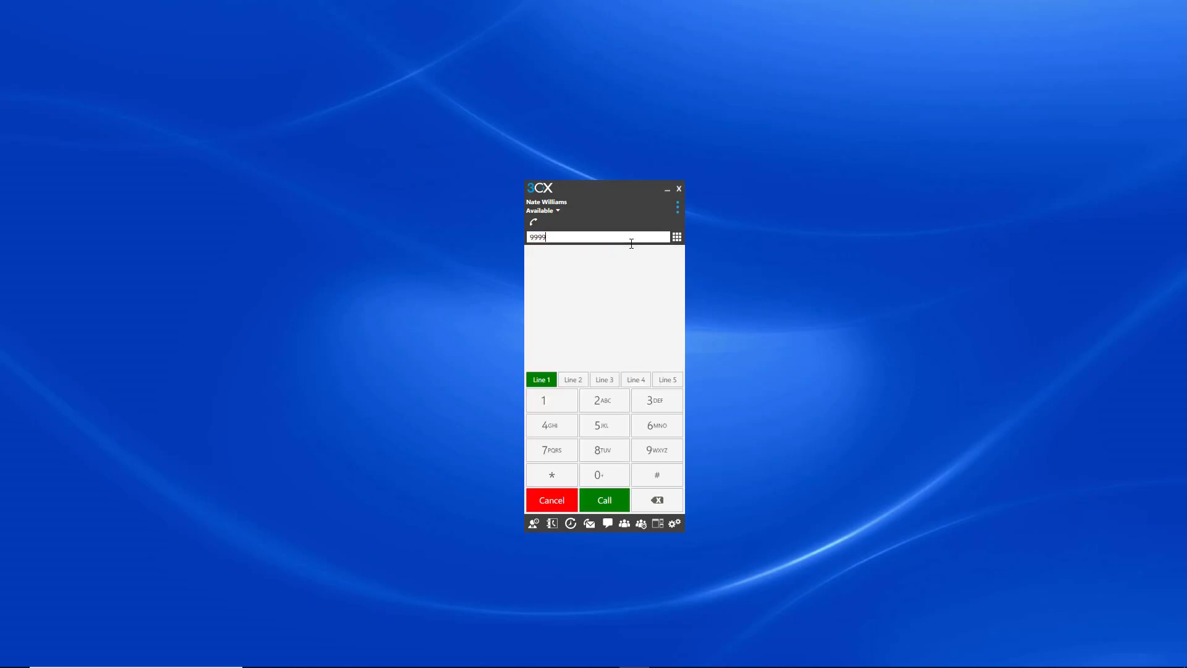
key(Return)
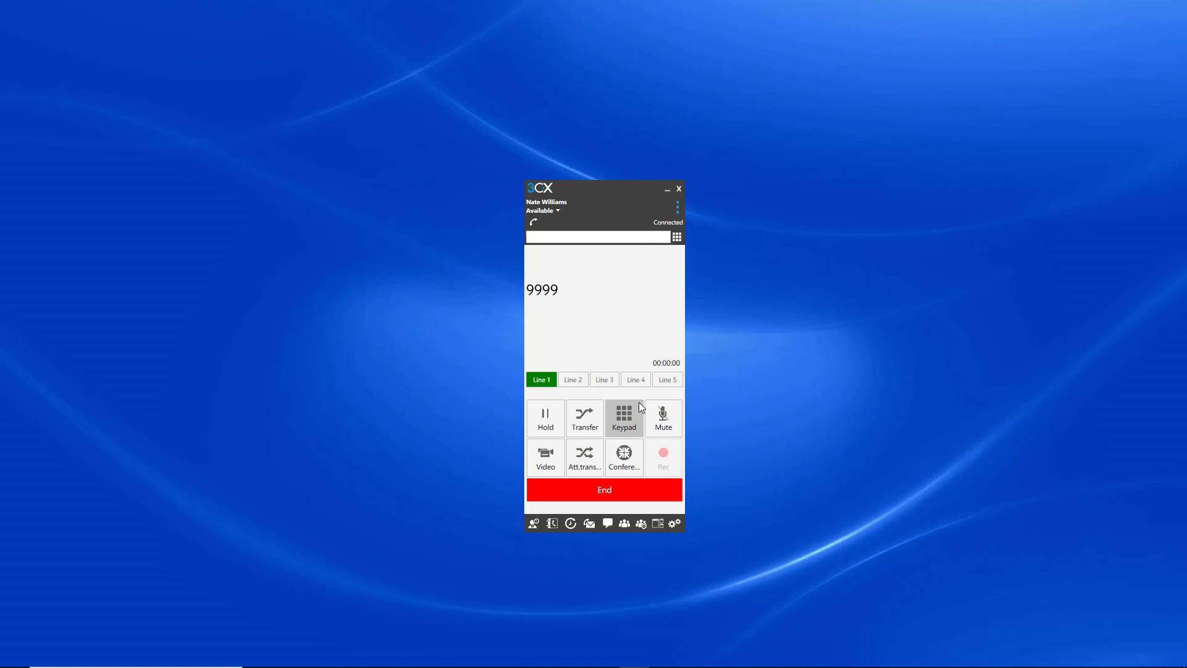
click(616, 488)
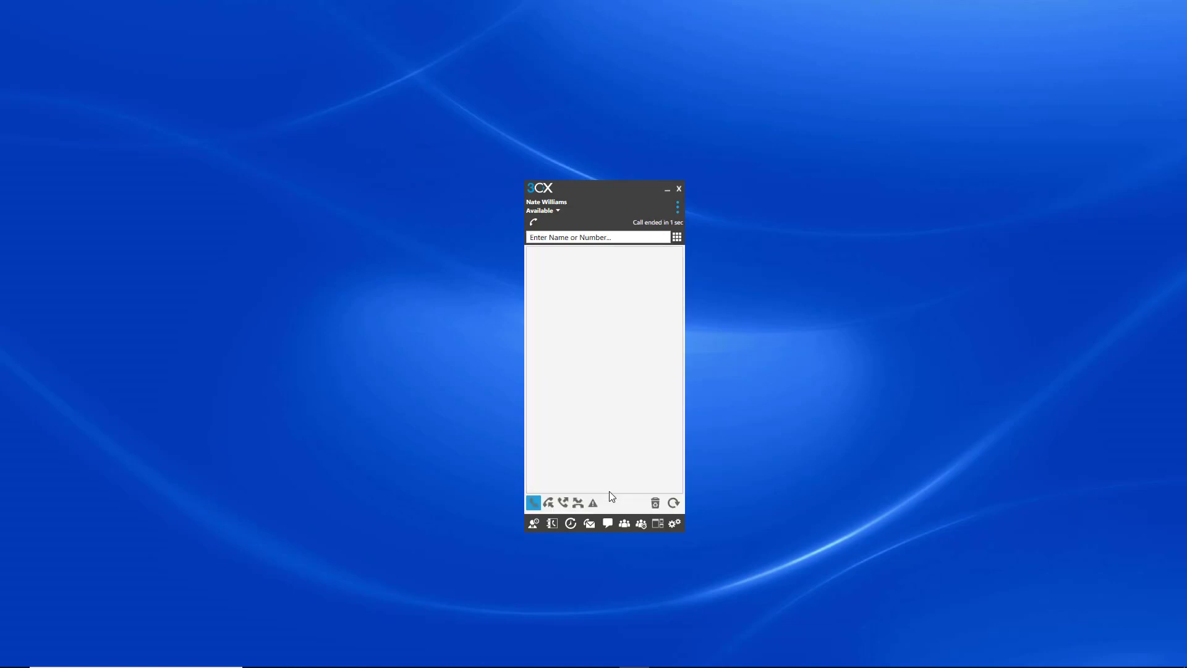
Step: Filter the call history to outgoing calls, and view the details of the 9999 call before returning to the list
click(548, 503)
click(563, 503)
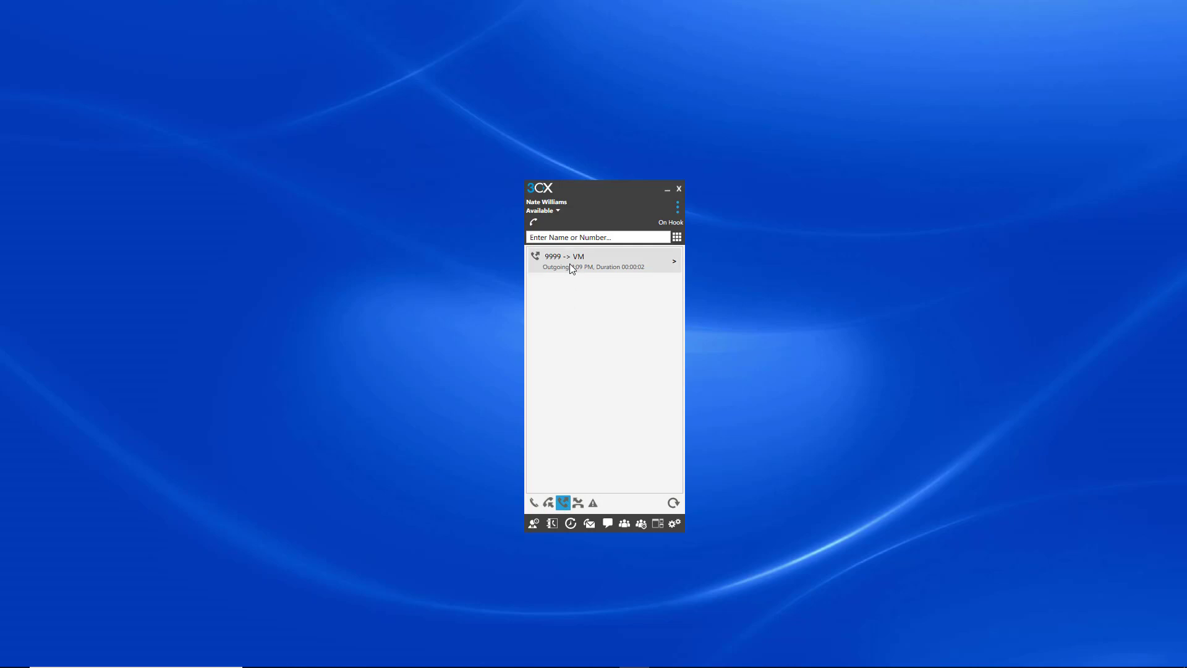
click(675, 263)
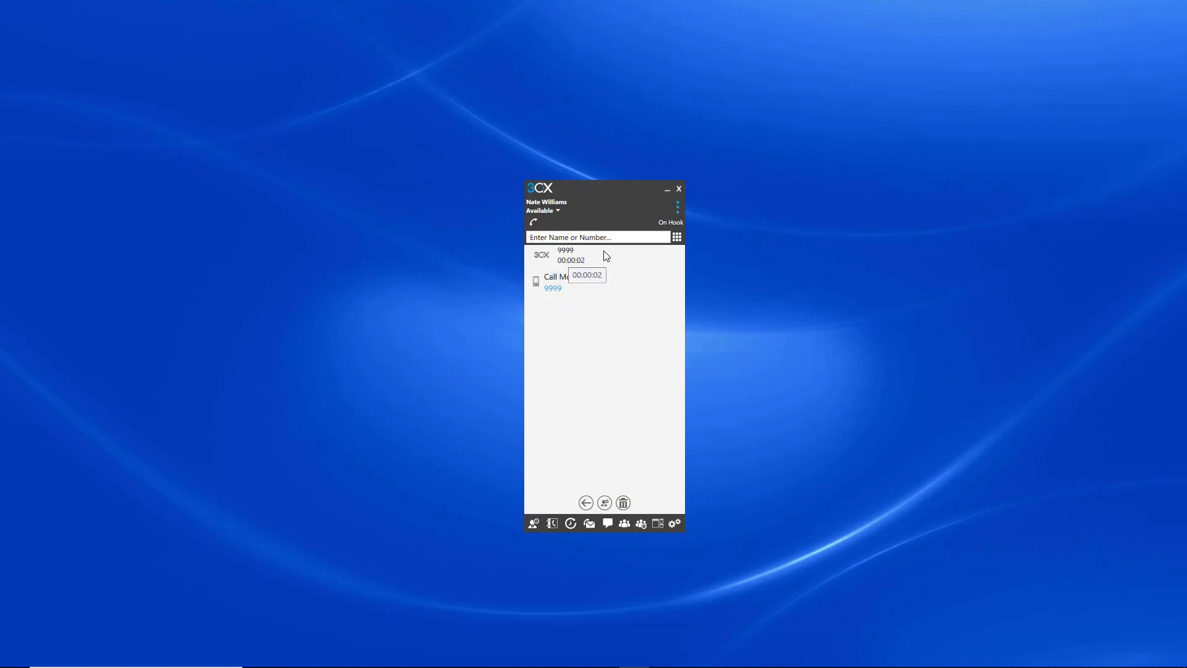
click(585, 502)
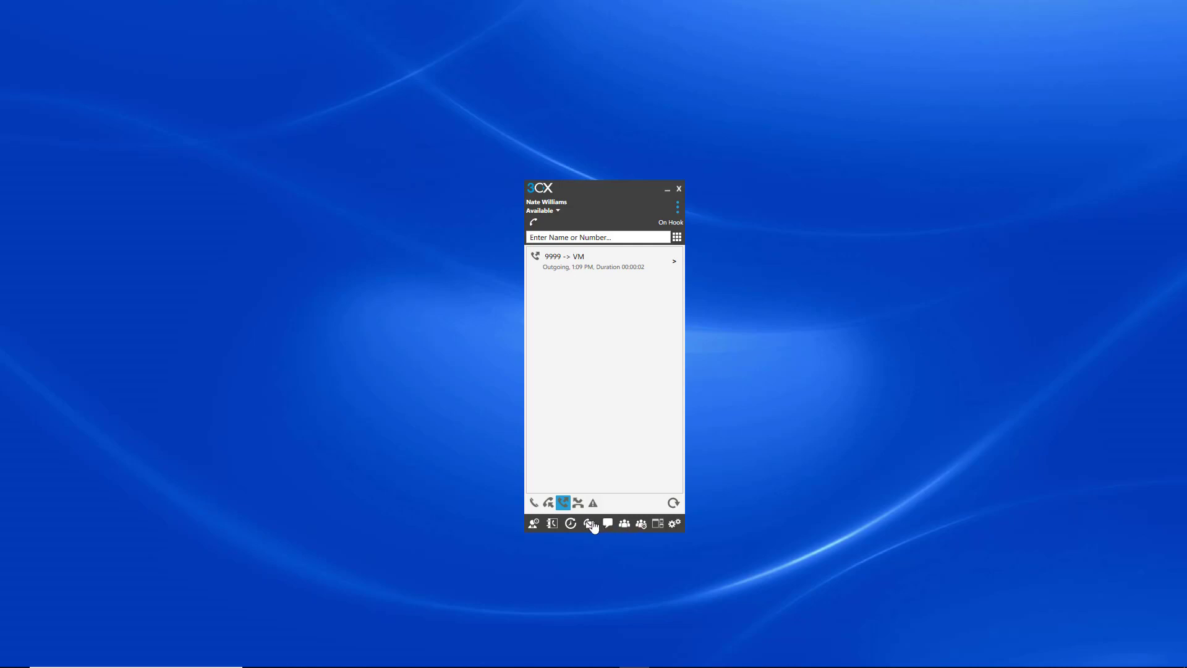
Step: Review the voicemail greeting settings alongside the list of profile statuses, and return to the voicemail list
click(587, 526)
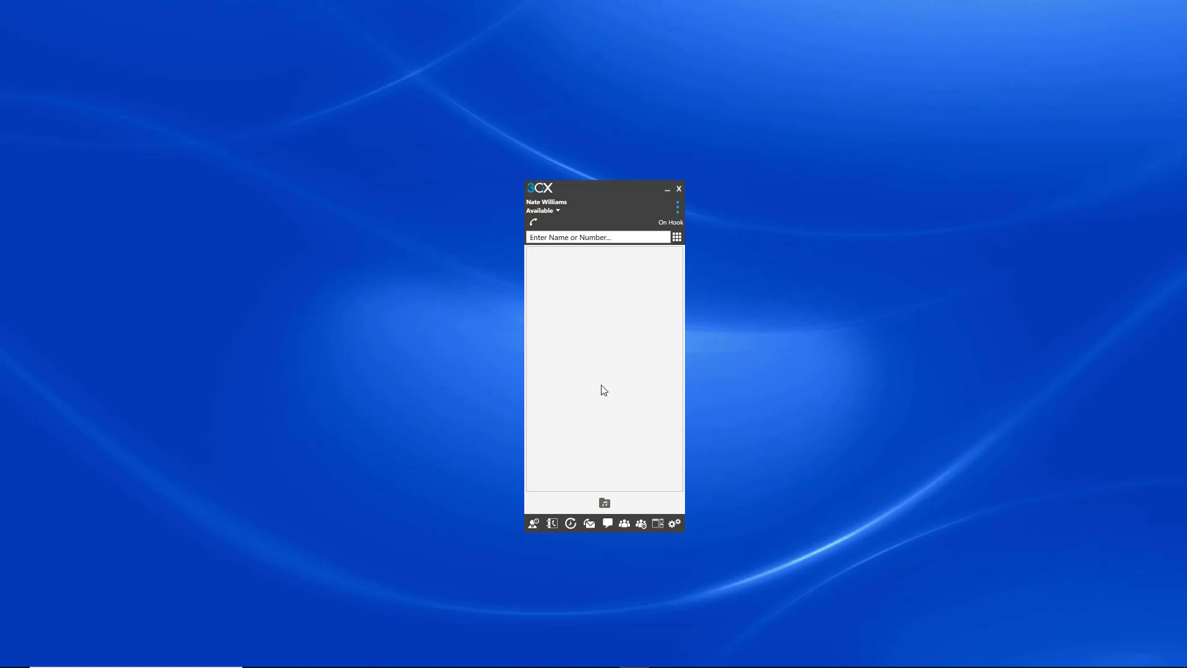
click(605, 504)
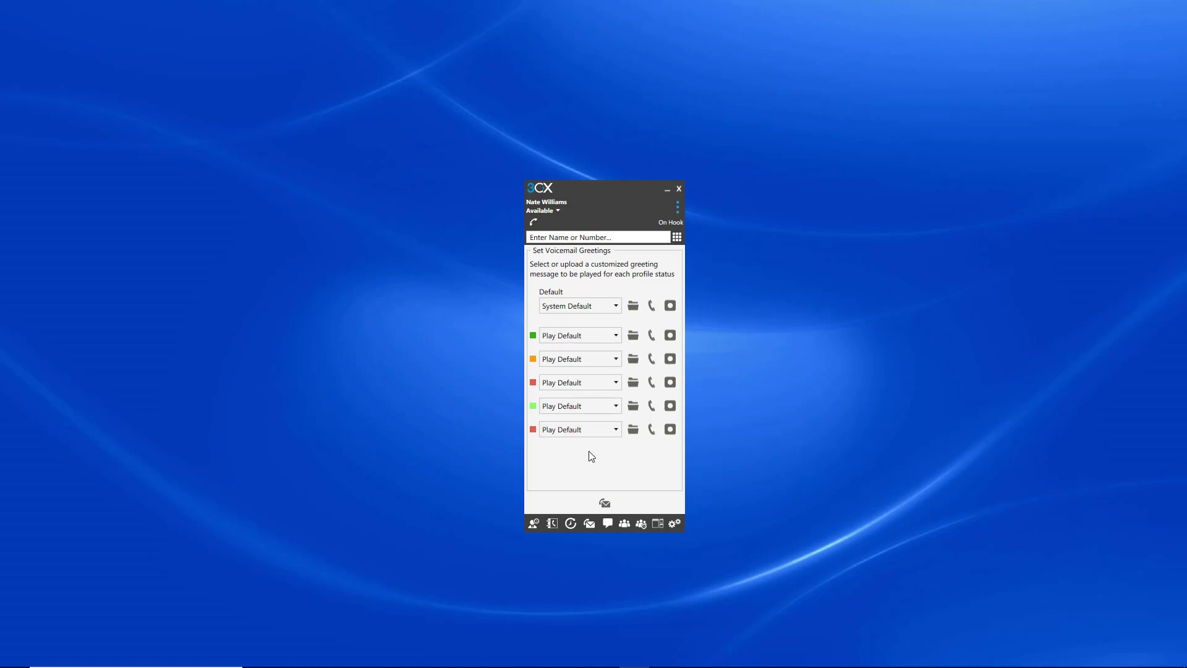
click(559, 210)
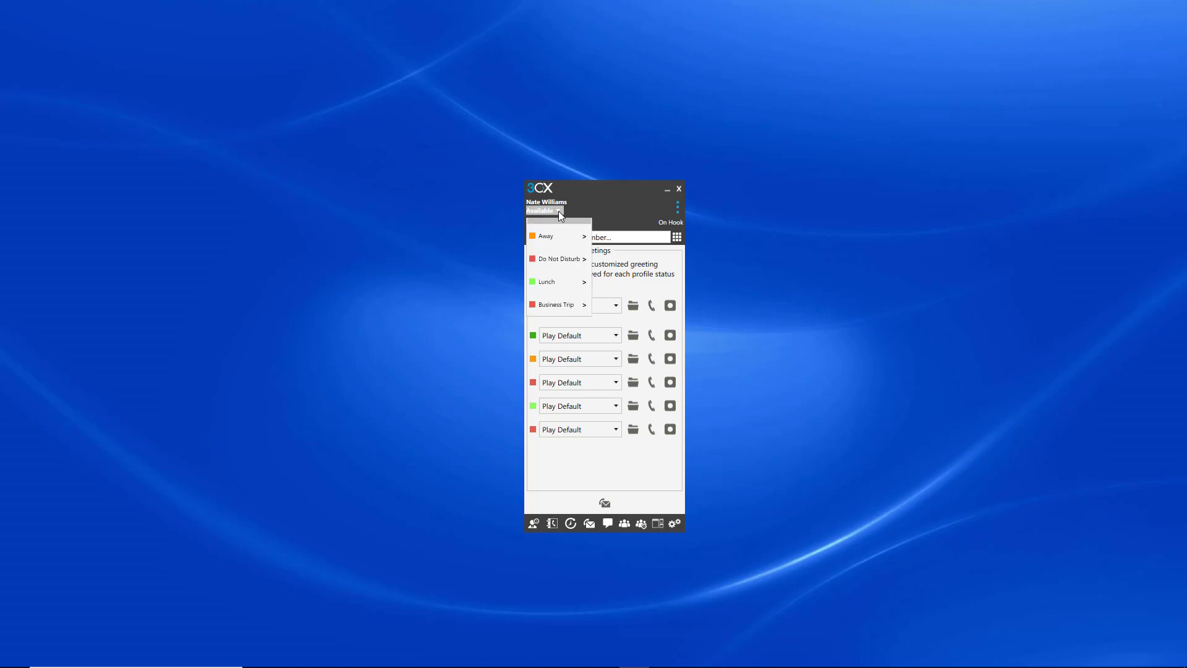
click(614, 482)
click(605, 502)
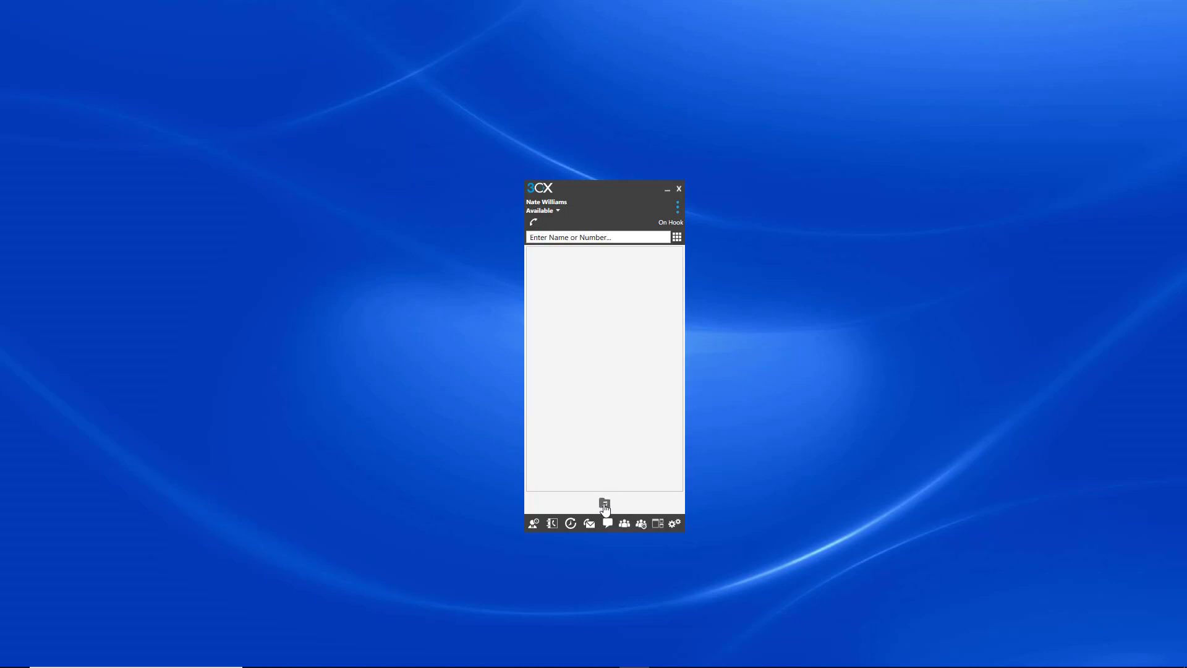
Step: Open the Schedule Conference form and set the conference type to Video
click(642, 525)
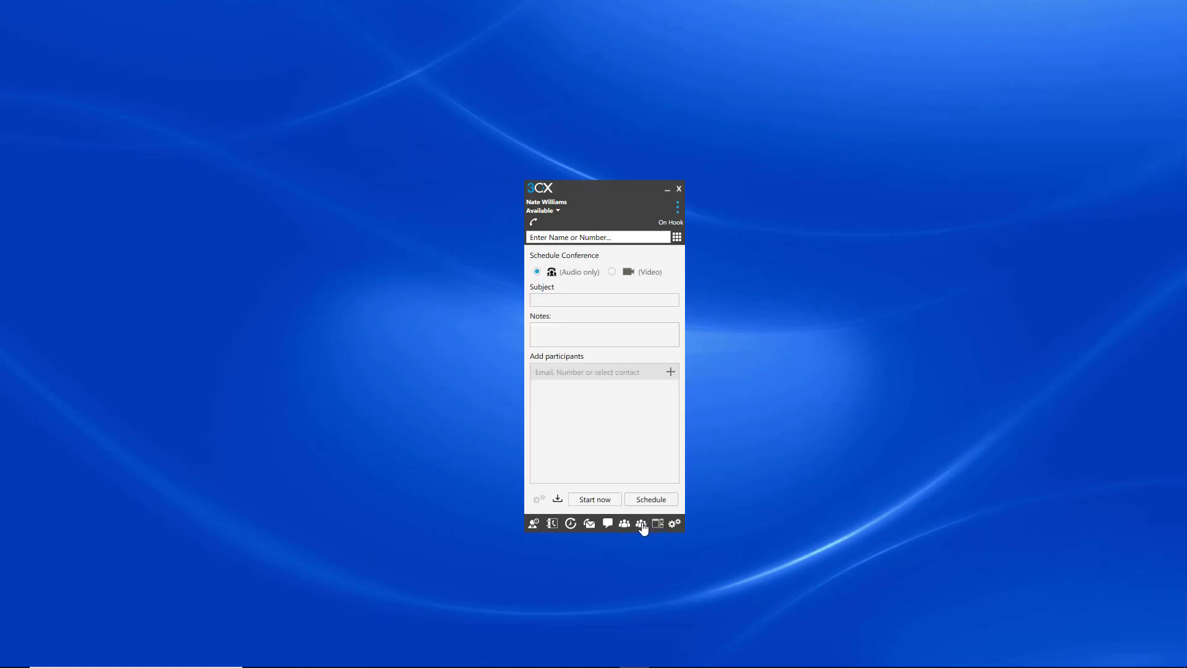
click(582, 298)
click(612, 272)
Step: Examine the Receptionist and Manager views in the separate switchboard window, and close that window
click(657, 524)
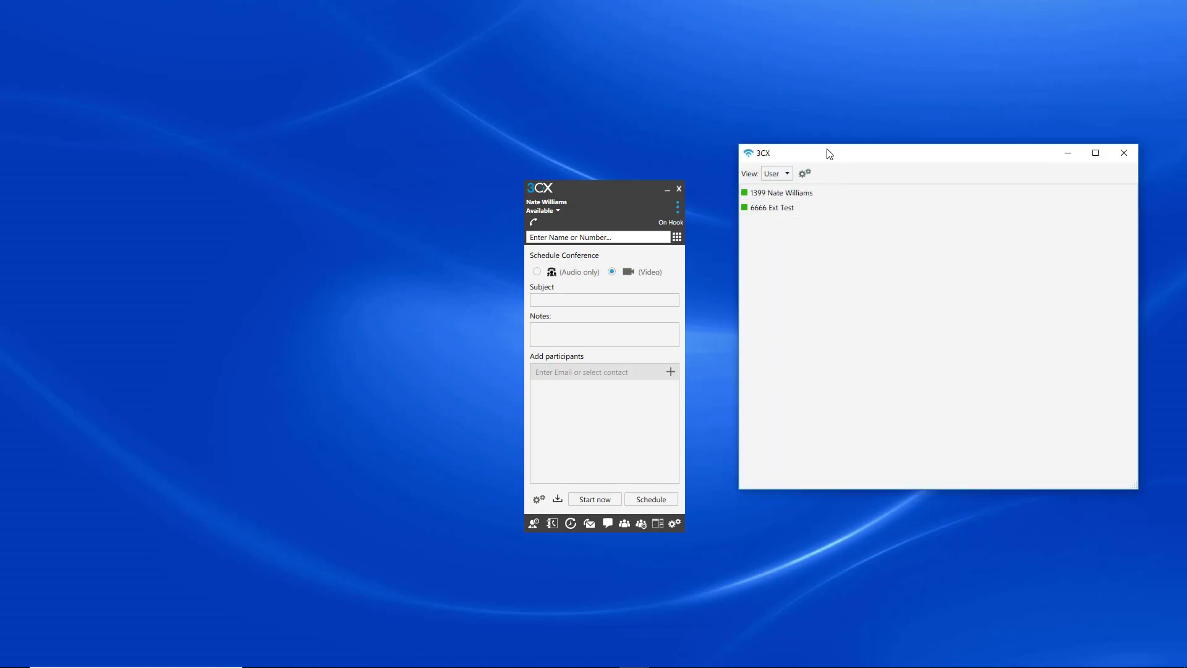
drag(830, 154, 807, 196)
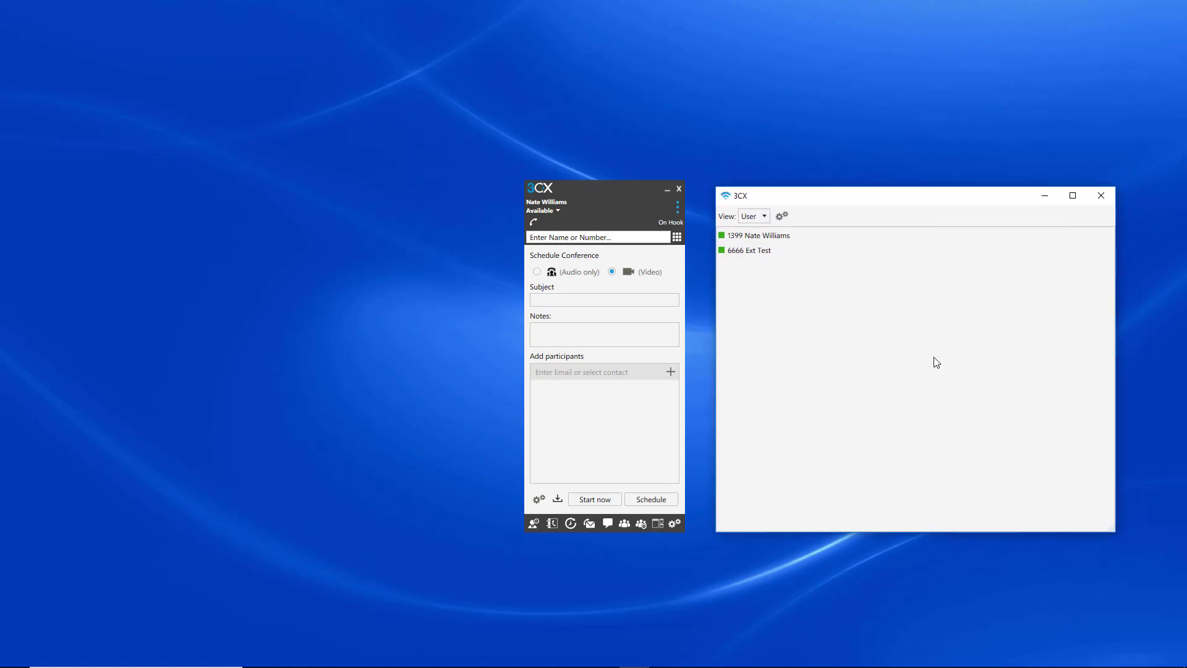
click(766, 216)
click(763, 245)
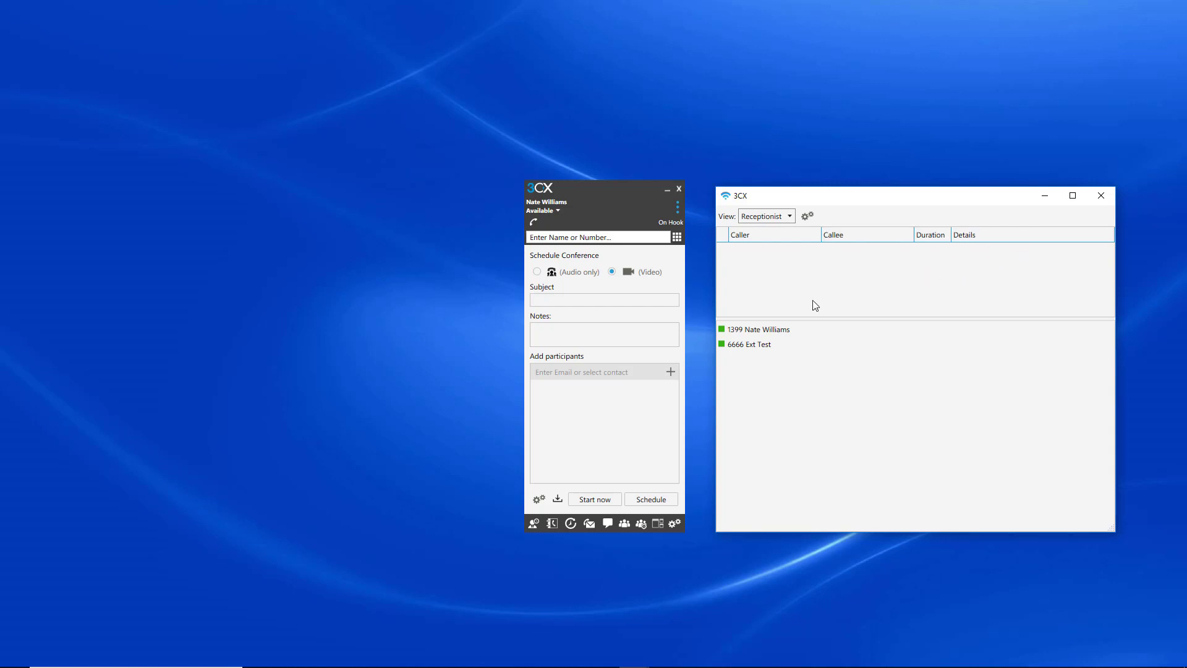
click(784, 216)
click(777, 256)
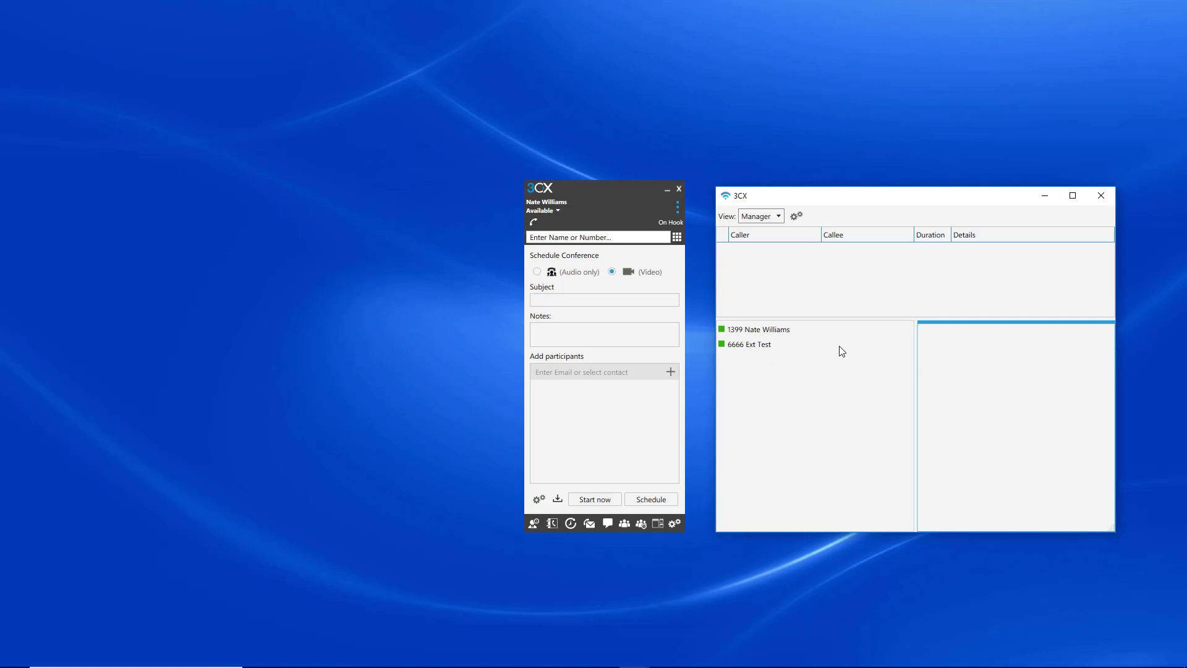
click(1096, 195)
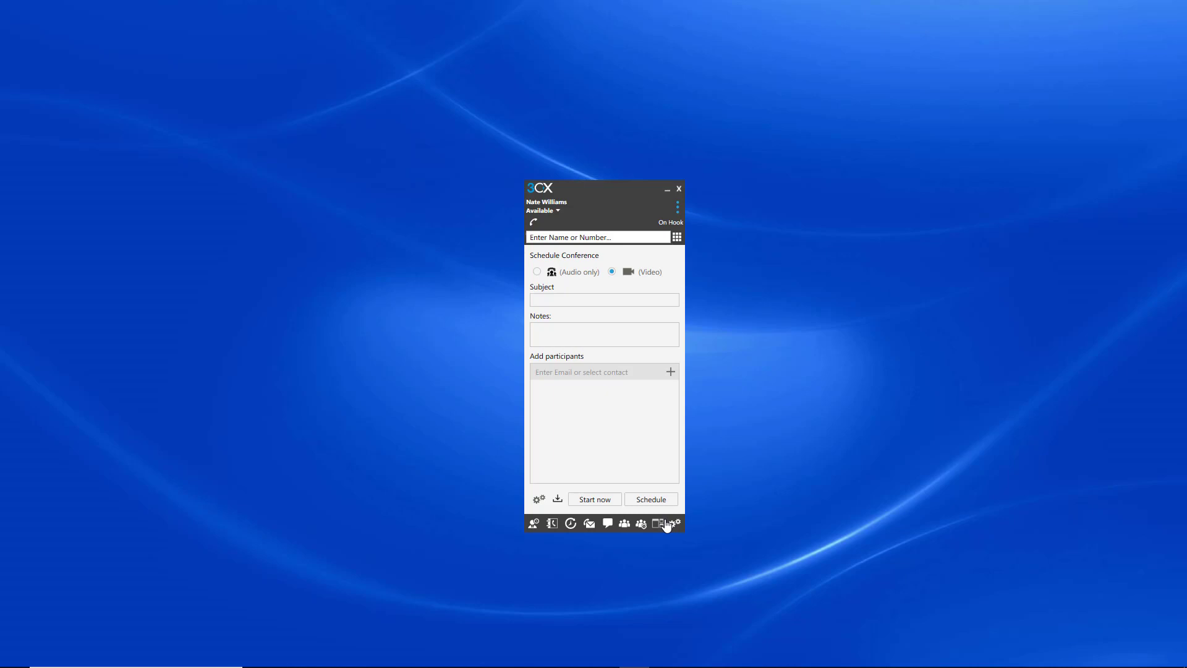
Step: Compare the Settings page with the client's overall options list, and return to the Schedule Conference form
click(674, 524)
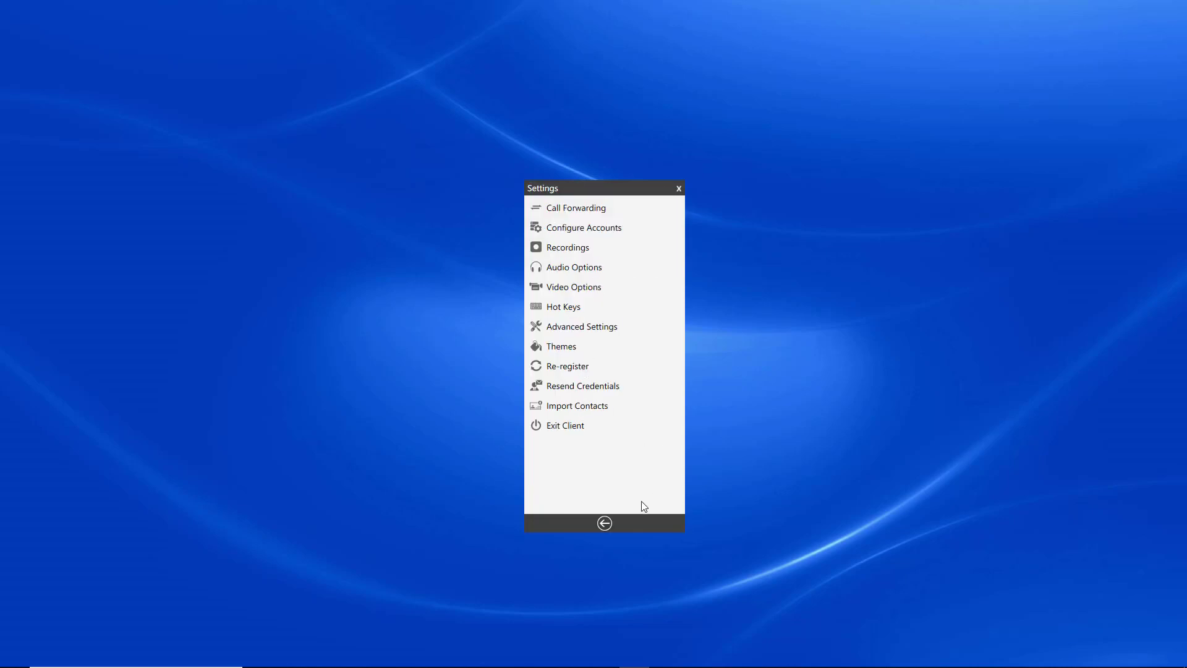
click(605, 524)
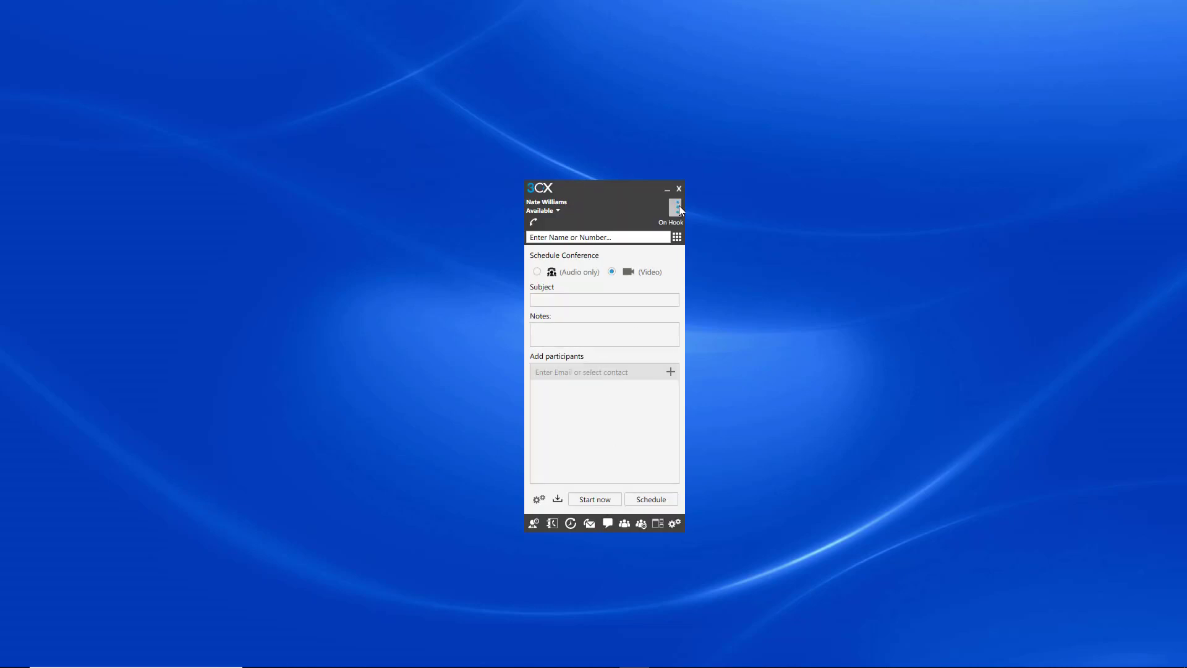
click(677, 205)
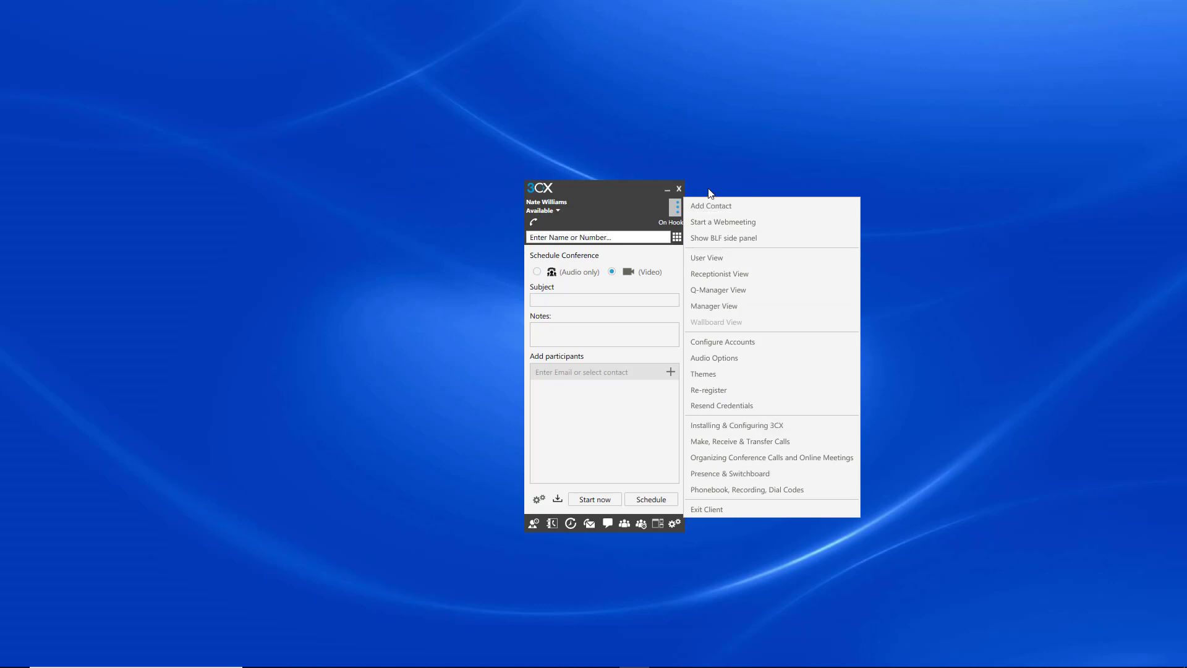
click(675, 523)
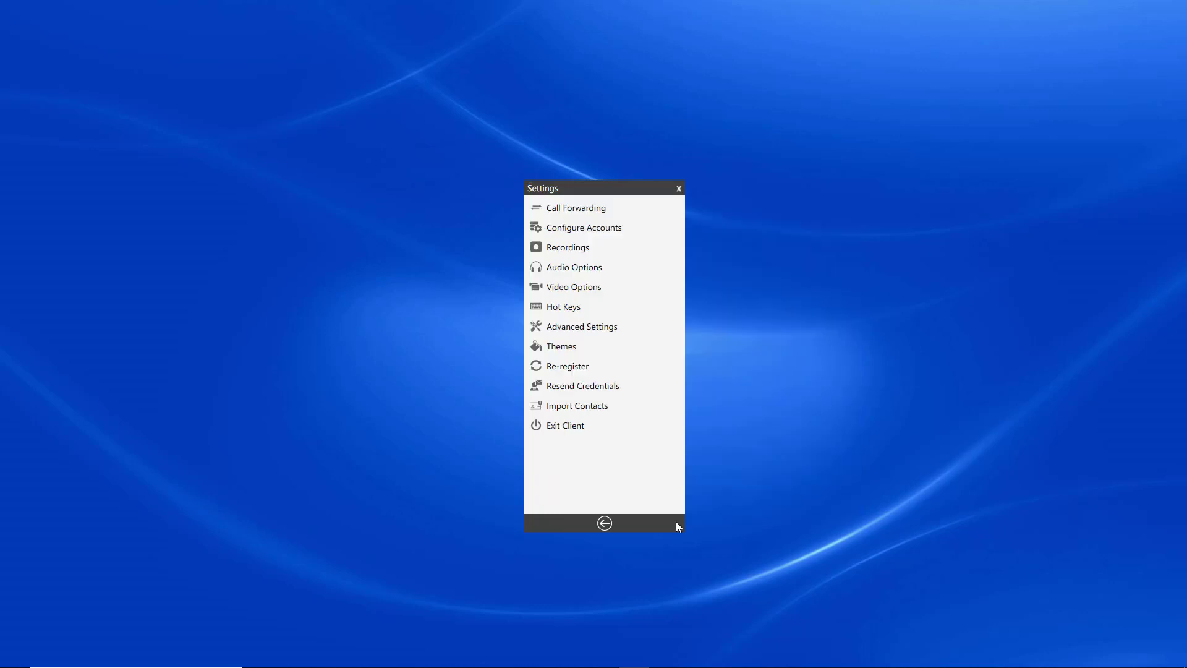
click(606, 524)
click(677, 207)
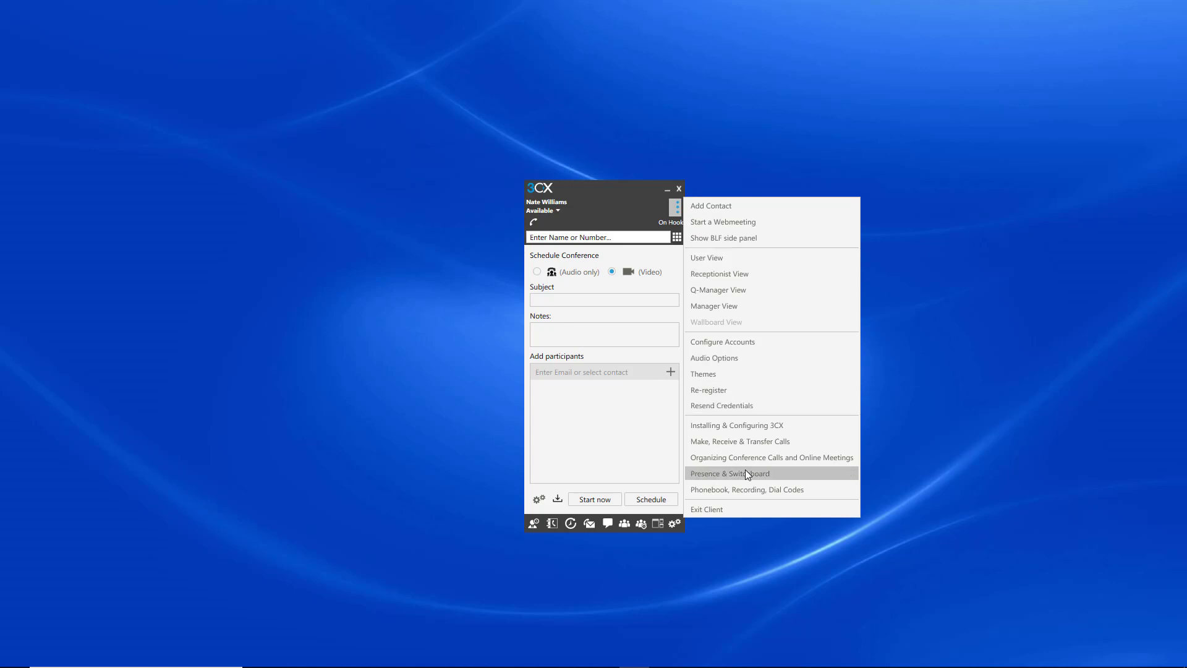
click(939, 379)
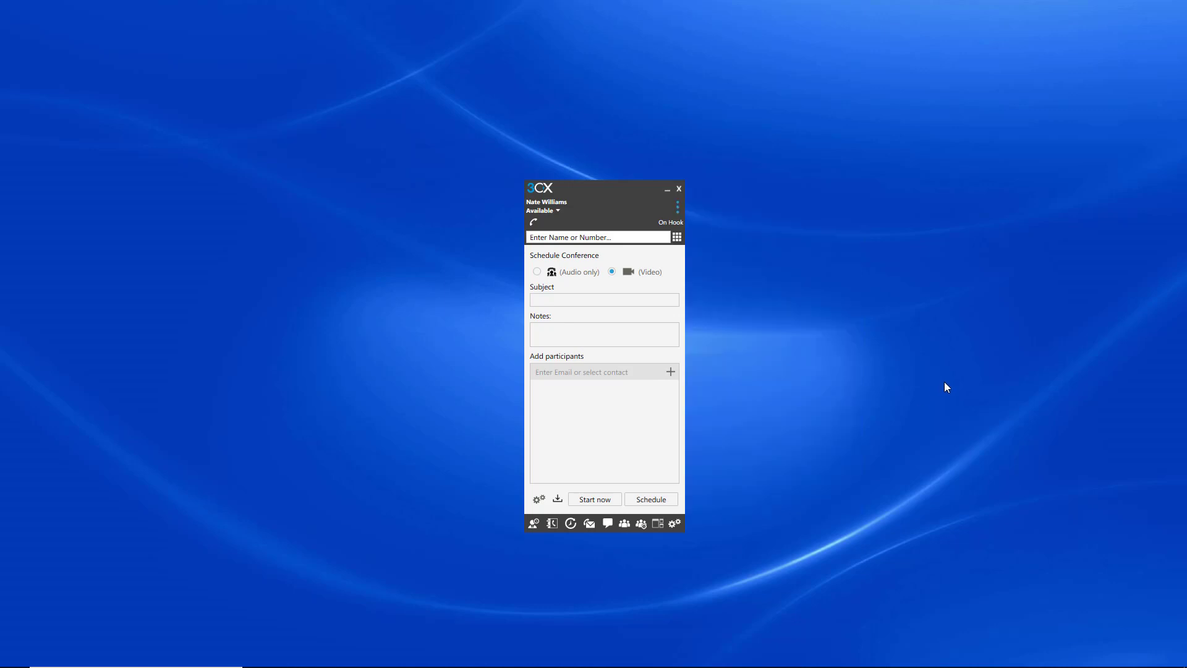